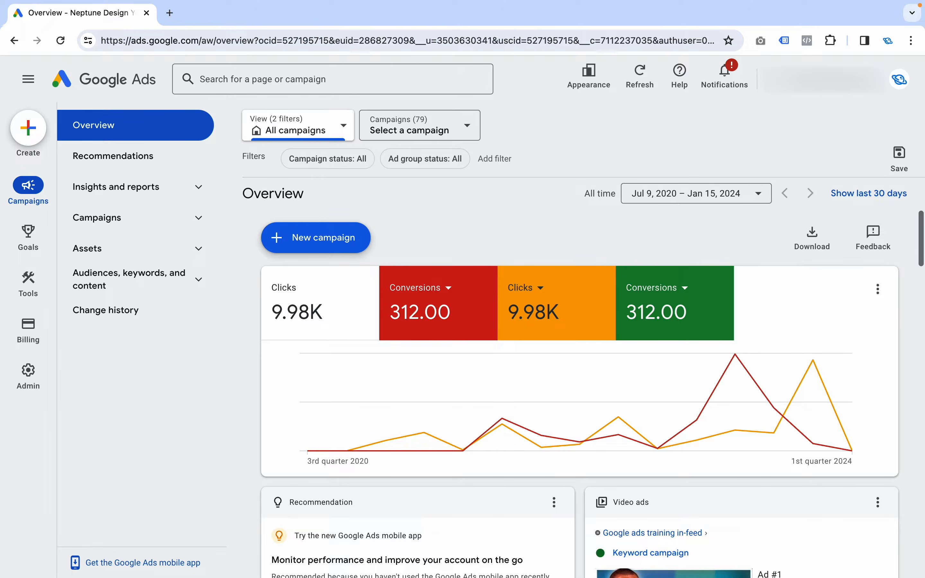
Step: Find the campaign "[100 Leads] Profitable PPC Search Campaign Example" by searching for "100 leads", and open it
{"action": "left_click", "coordinate": [339, 80]}
{"action": "type", "text": "100"}
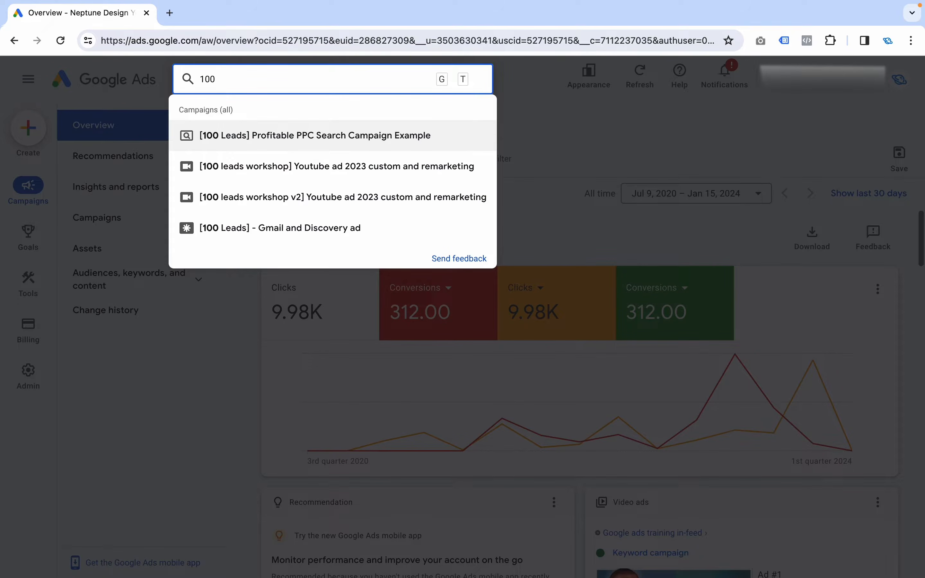
{"action": "type", "text": " leads"}
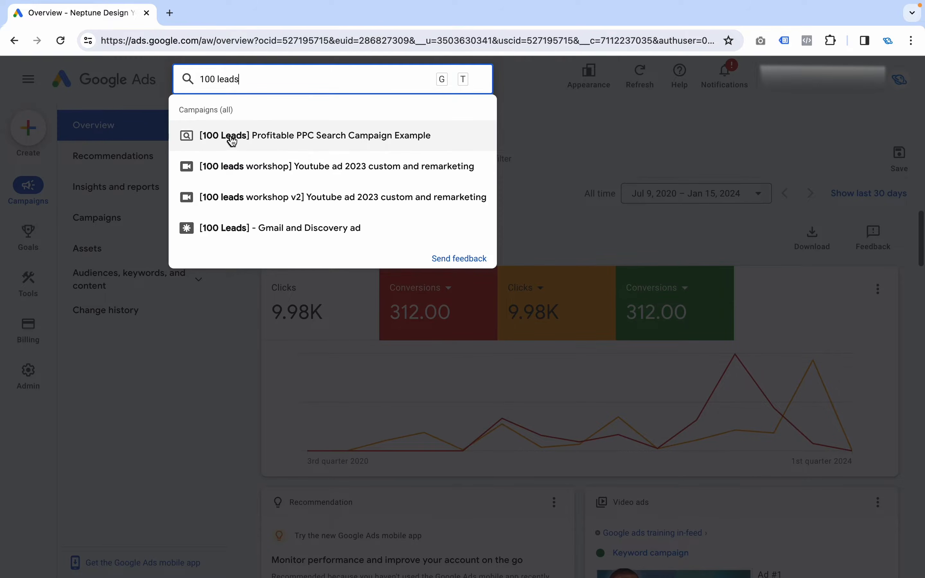
{"action": "left_click", "coordinate": [247, 139]}
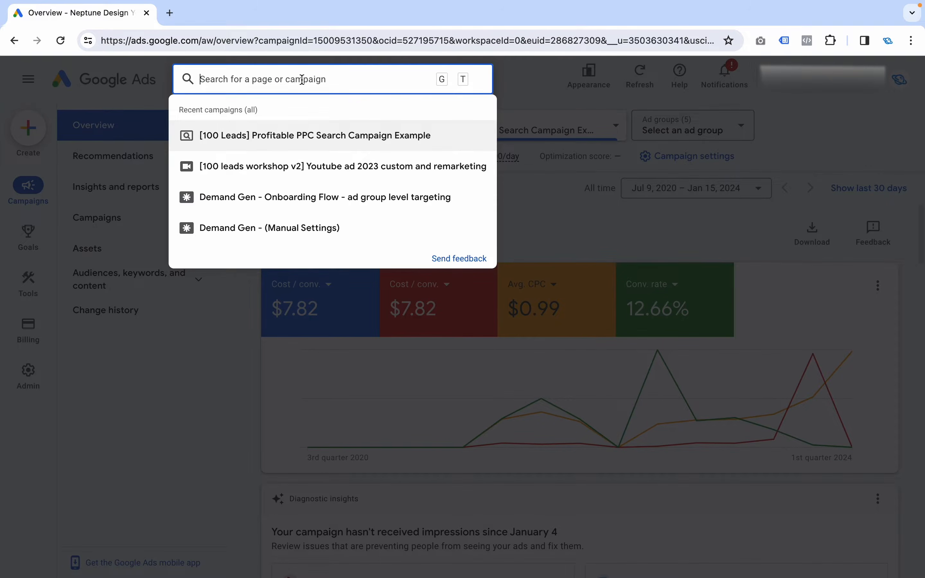
Step: Search for "location" and open the Locations page of the current campaign
{"action": "type", "text": "location"}
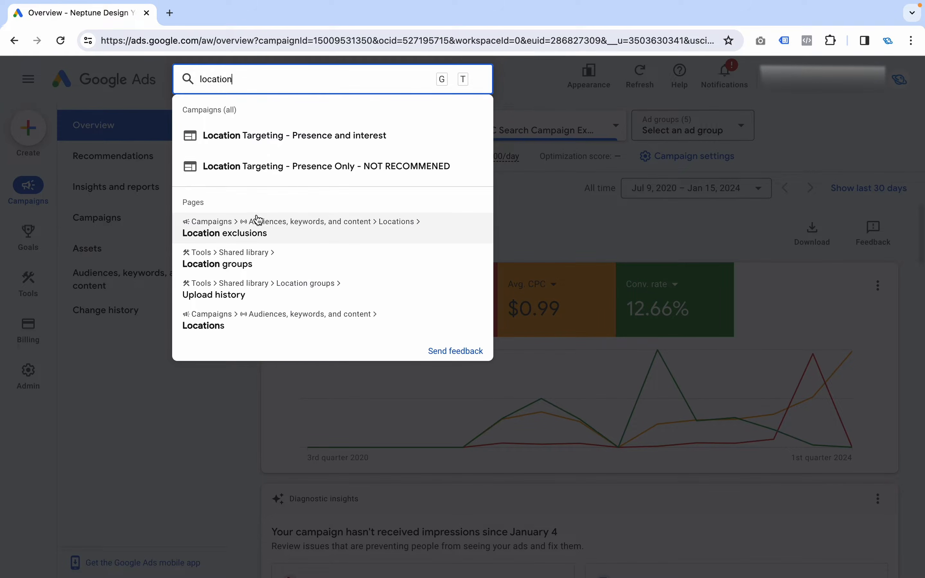
{"action": "left_click", "coordinate": [210, 325]}
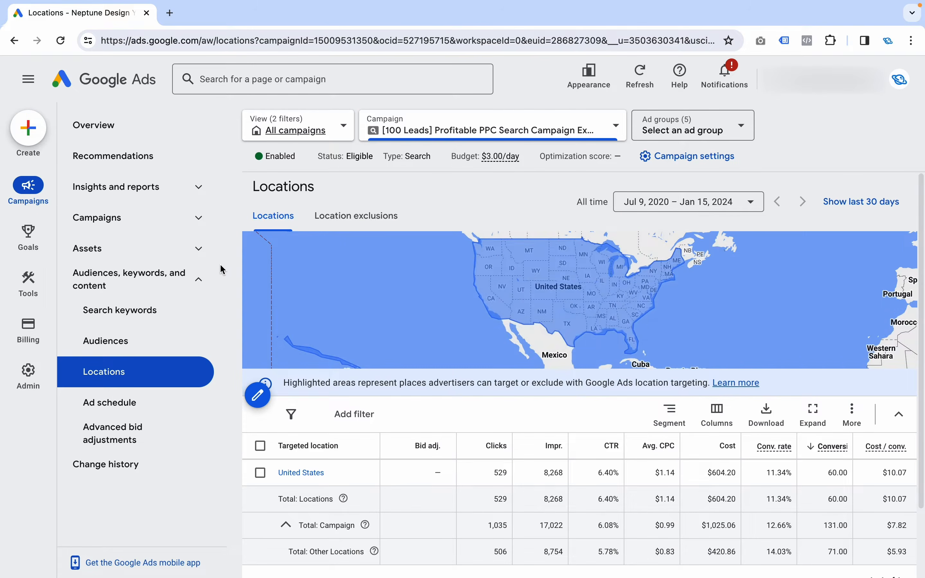
{"action": "scroll", "coordinate": [642, 309], "scroll_direction": "down", "scroll_amount": 2}
{"action": "scroll", "coordinate": [643, 312], "scroll_direction": "up", "scroll_amount": 2}
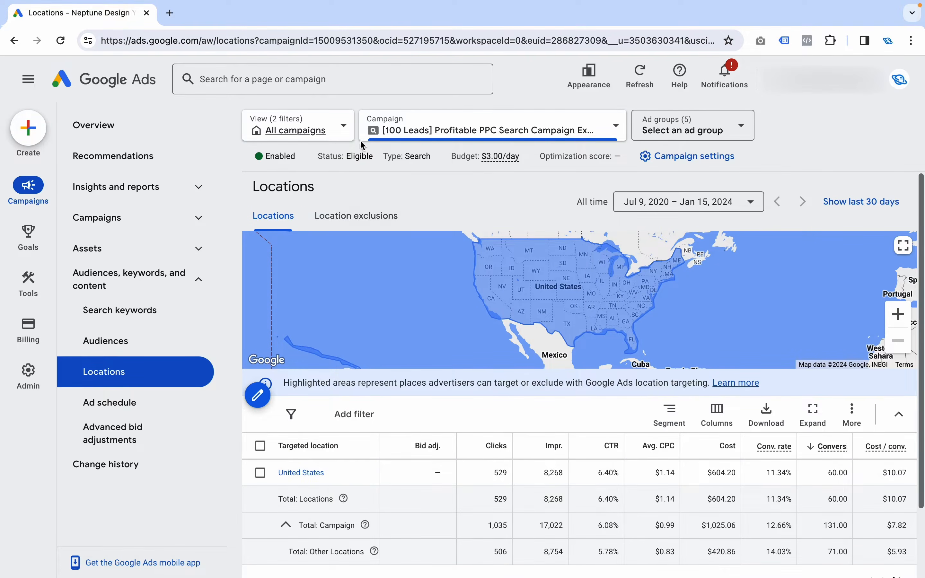
Step: Search for "keywords", open the Search keywords page and look through the campaign's keyword list
{"action": "left_click", "coordinate": [334, 78]}
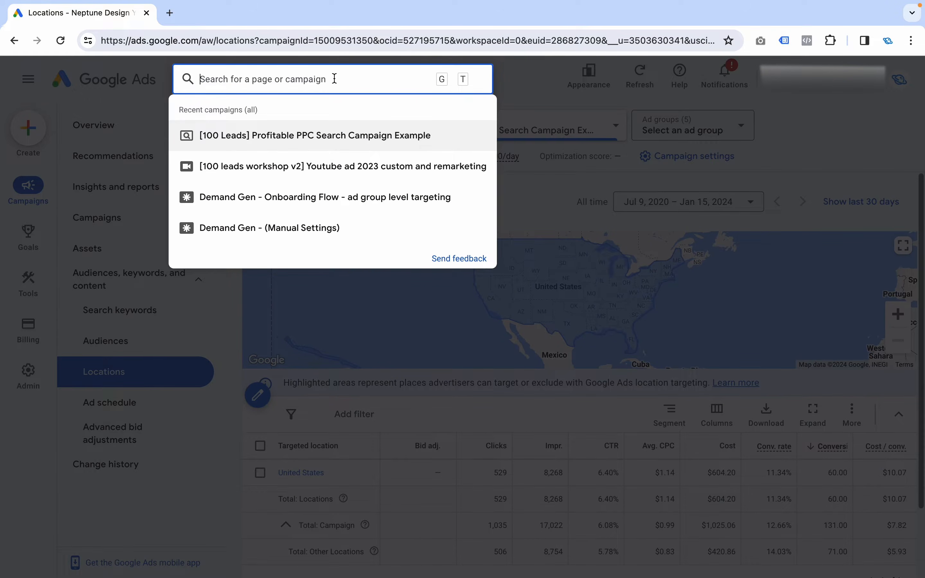
{"action": "type", "text": "keywords"}
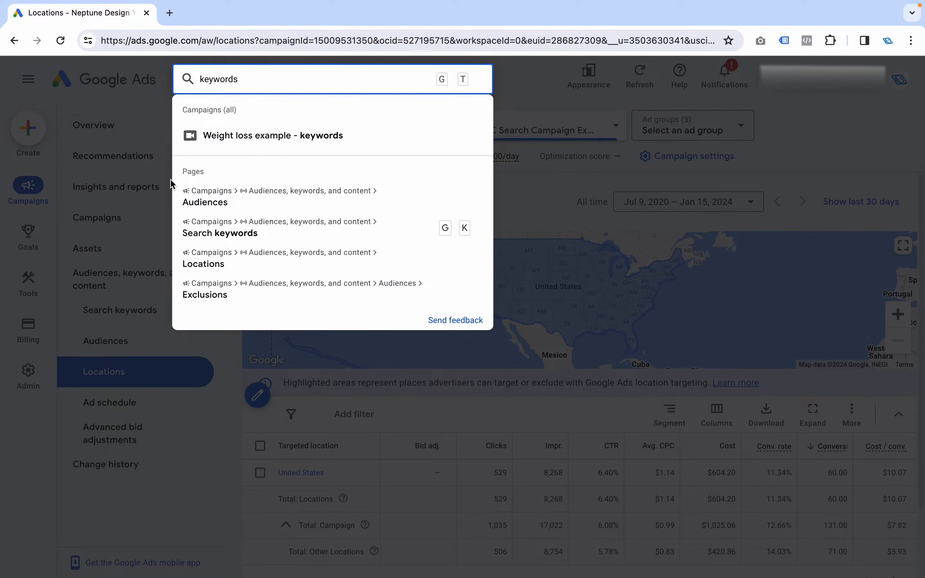
{"action": "left_click", "coordinate": [225, 228]}
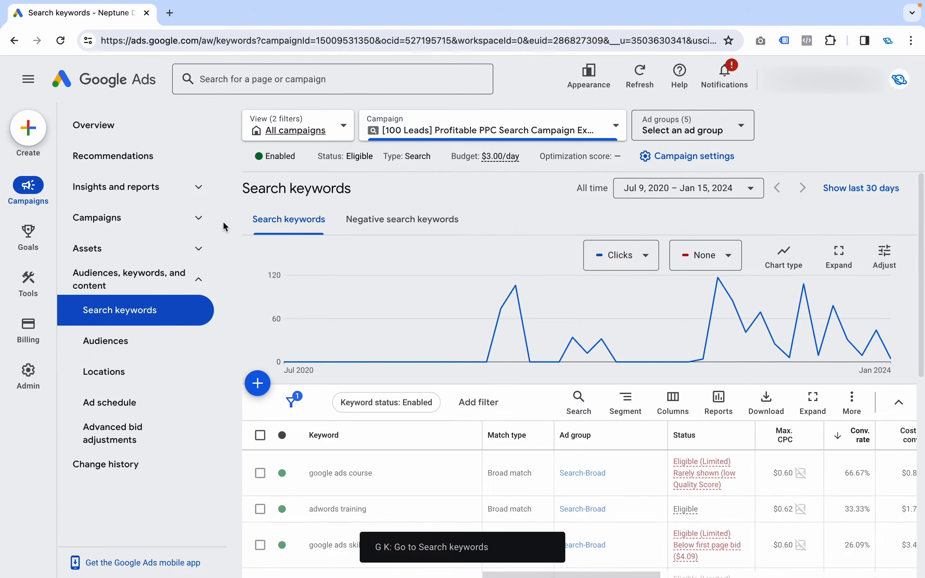
{"action": "scroll", "coordinate": [491, 281], "scroll_direction": "down", "scroll_amount": 6}
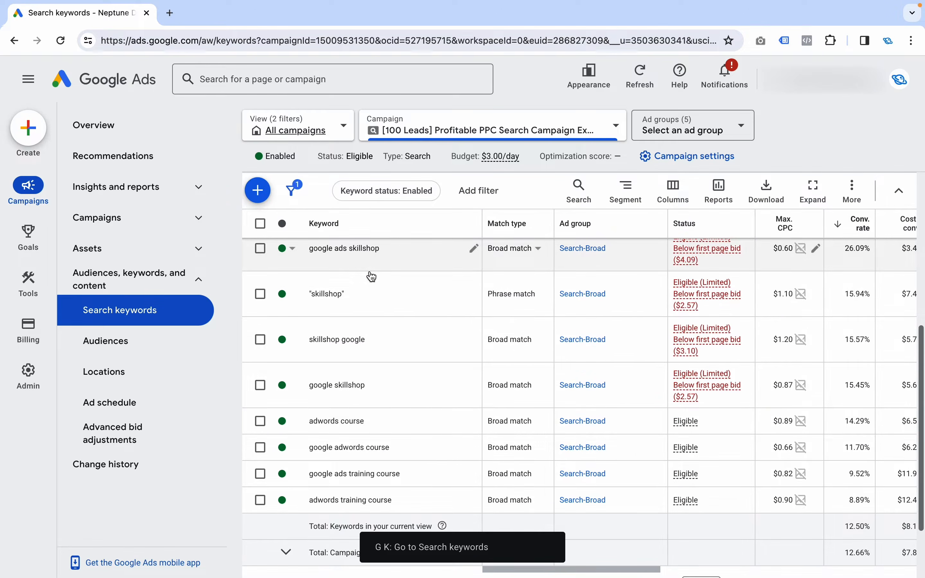
{"action": "scroll", "coordinate": [369, 271], "scroll_direction": "up", "scroll_amount": 3}
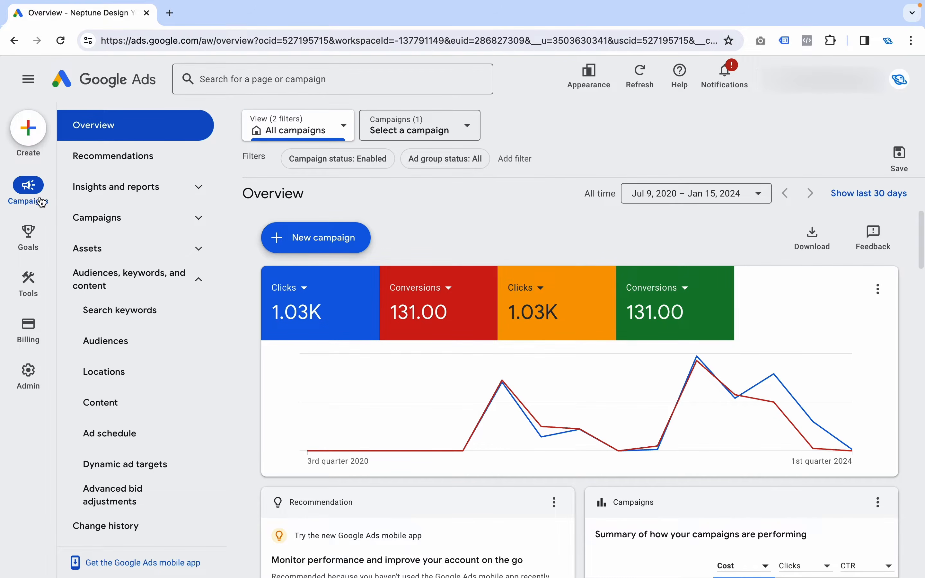
Step: View the Locations page and the Audiences page for all campaigns
{"action": "mouse_move", "coordinate": [30, 377]}
{"action": "left_click", "coordinate": [92, 372]}
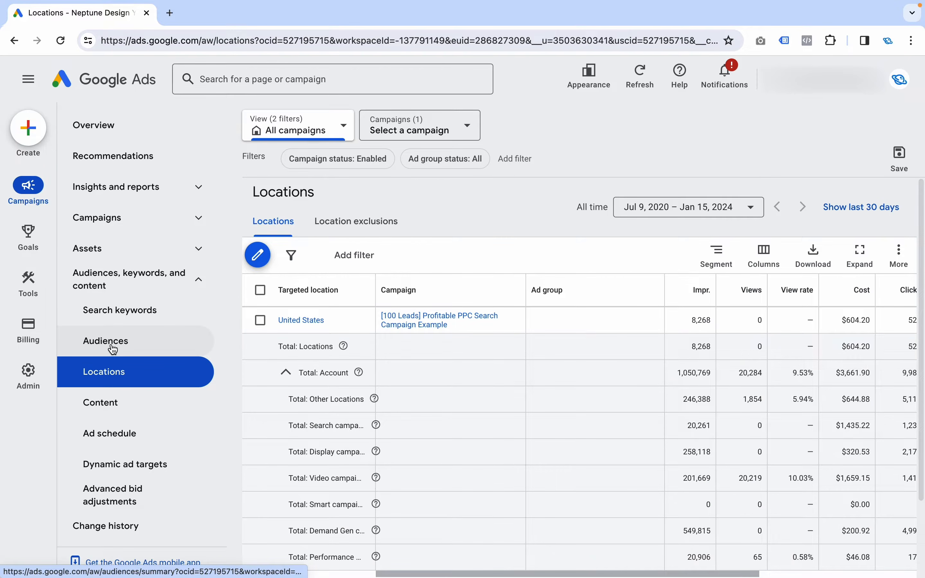
{"action": "left_click", "coordinate": [114, 346]}
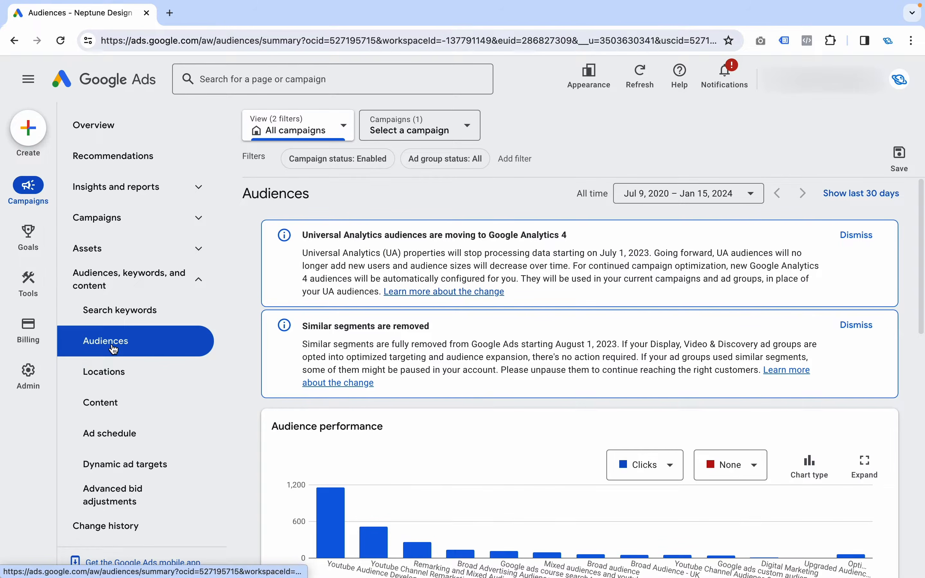
{"action": "scroll", "coordinate": [345, 384], "scroll_direction": "down", "scroll_amount": 1}
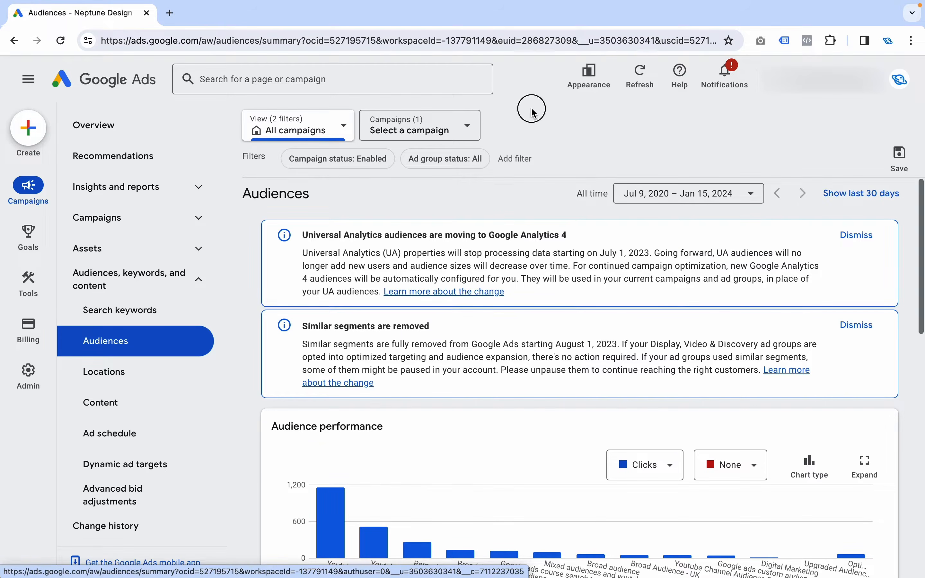
{"action": "left_click", "coordinate": [360, 87]}
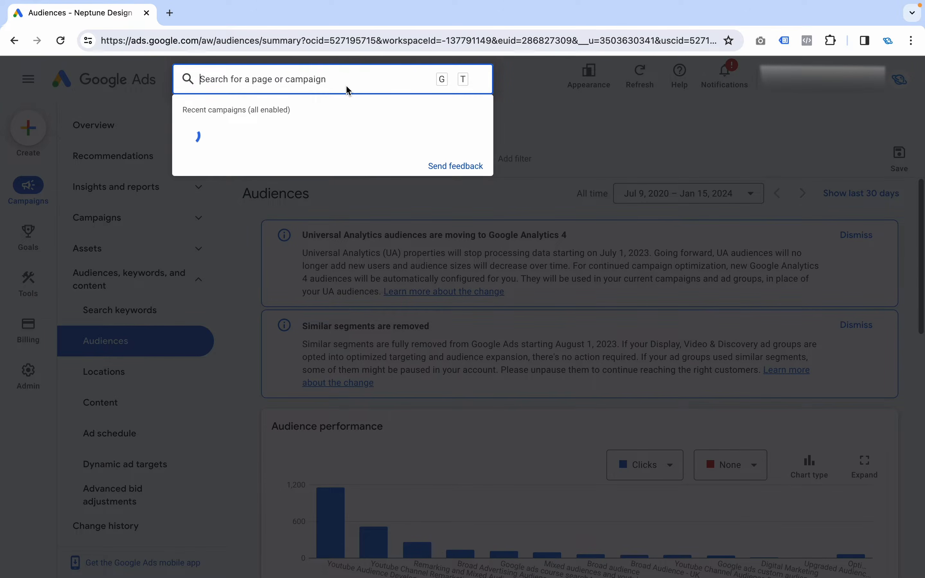
{"action": "left_click", "coordinate": [513, 118]}
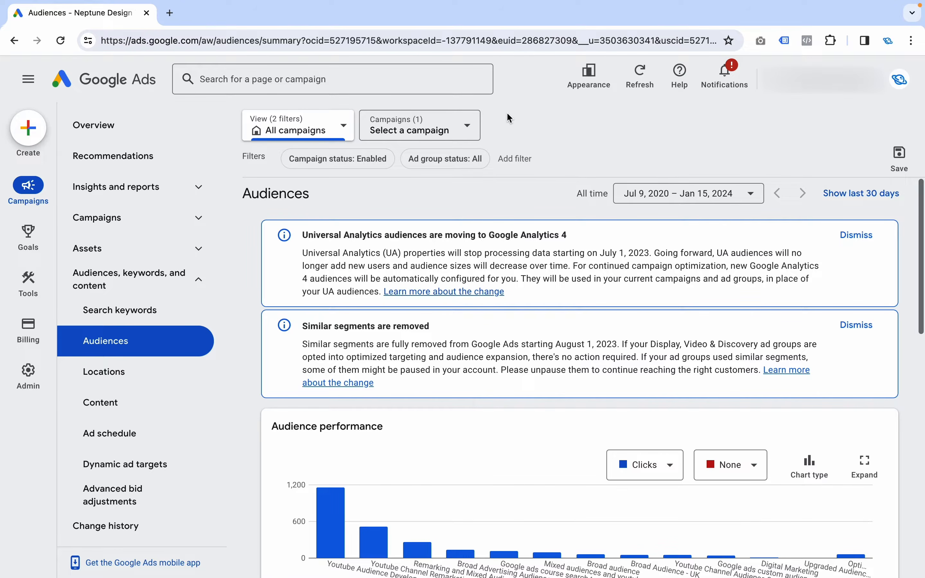
{"action": "left_click", "coordinate": [602, 66]}
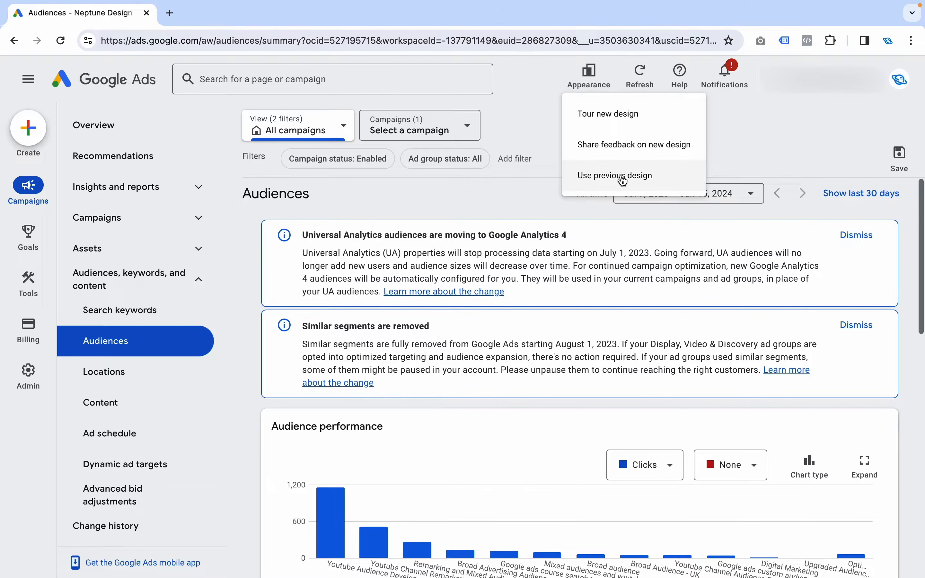
{"action": "left_click", "coordinate": [515, 113]}
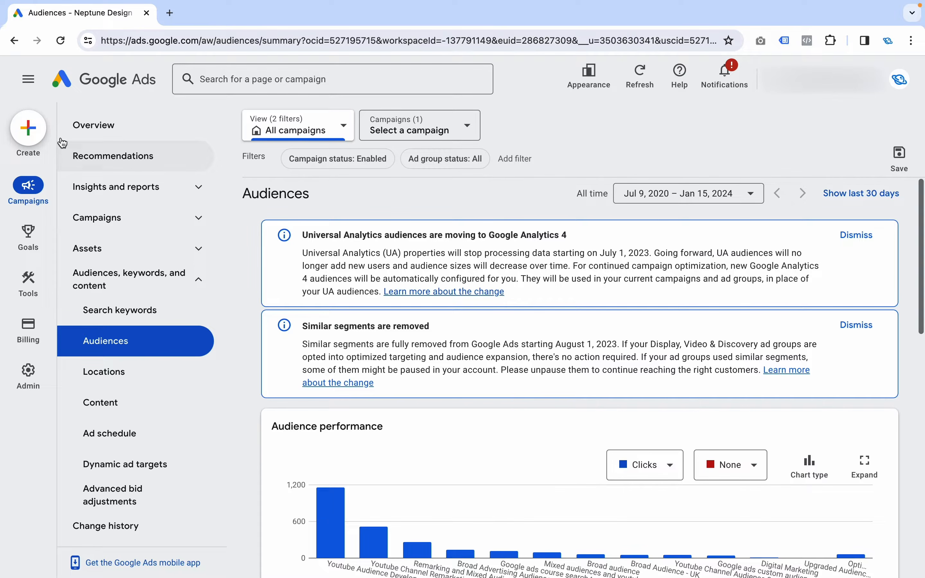
Step: Return to the account Overview and set the campaign status filter in the campaign selector to All
{"action": "left_click", "coordinate": [109, 125]}
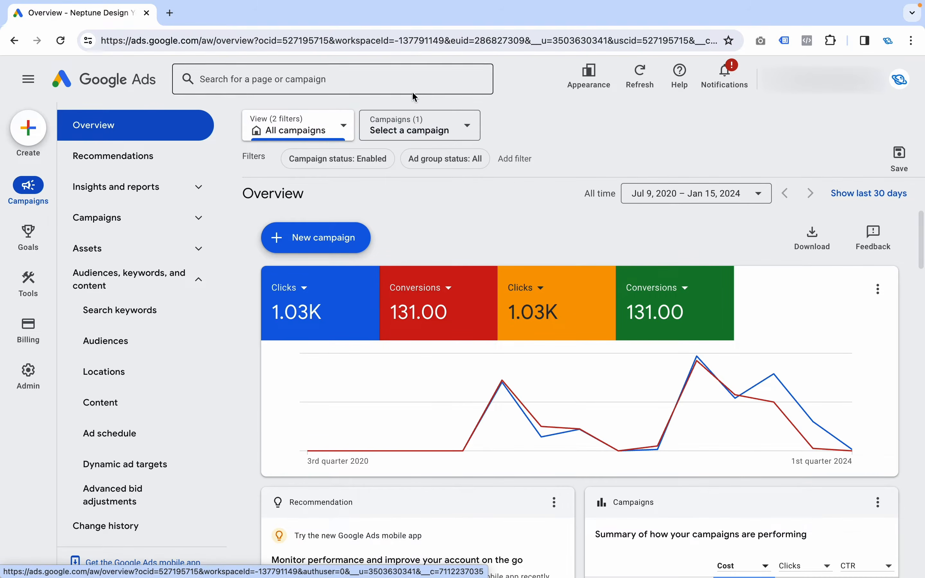
{"action": "left_click", "coordinate": [403, 125]}
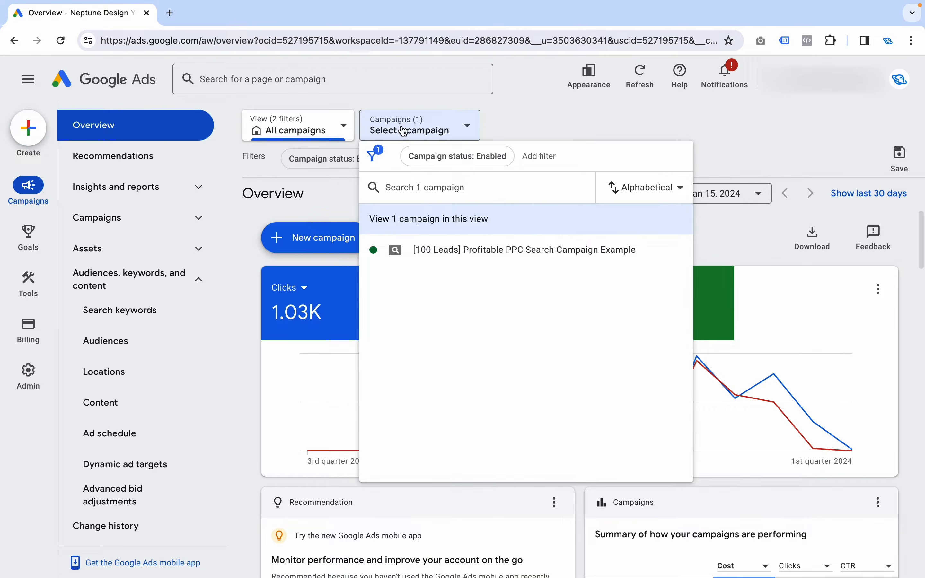
{"action": "left_click", "coordinate": [430, 164]}
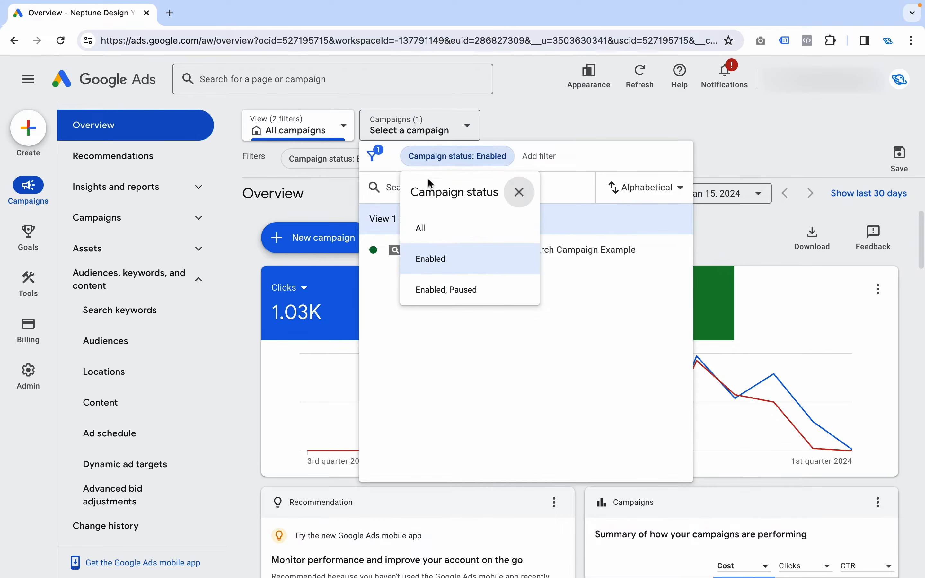
{"action": "left_click", "coordinate": [444, 235]}
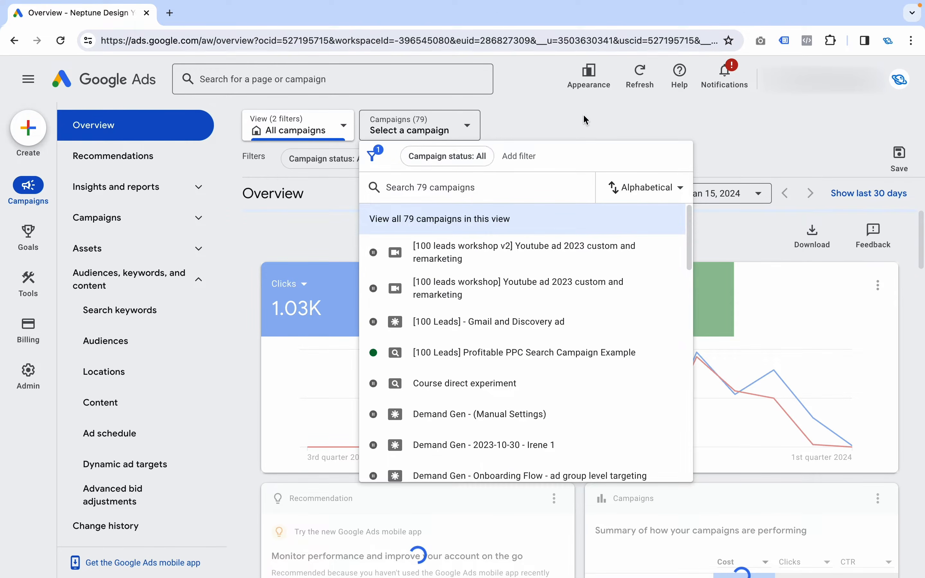
{"action": "left_click", "coordinate": [588, 121]}
Step: Examine the full list of campaigns available in the campaign selector
{"action": "left_click", "coordinate": [459, 122]}
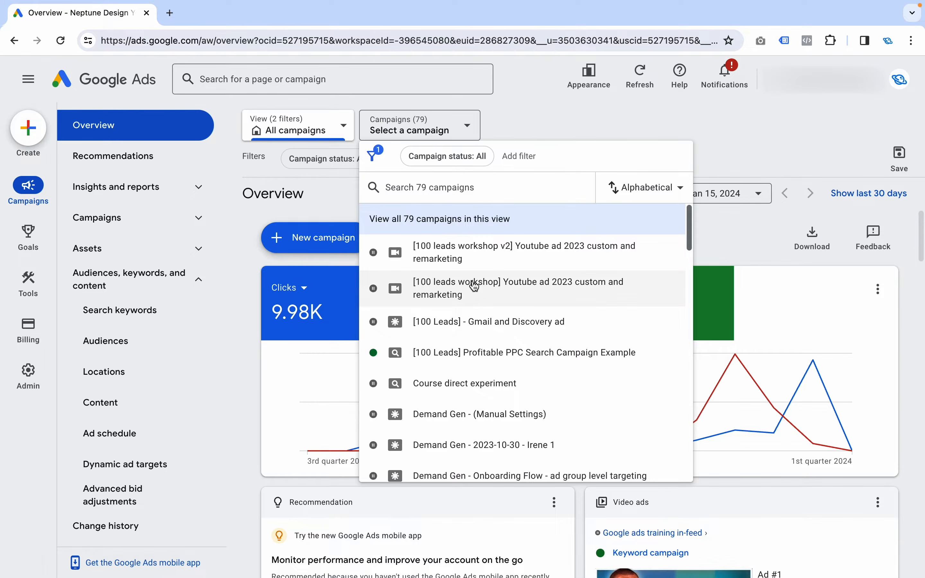
{"action": "scroll", "coordinate": [487, 342], "scroll_direction": "down", "scroll_amount": 2}
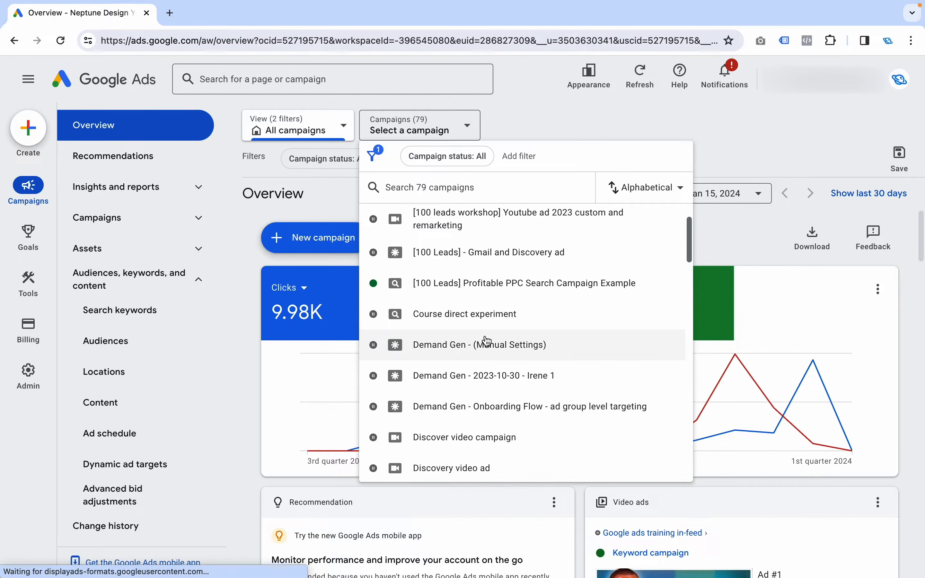
{"action": "scroll", "coordinate": [493, 346], "scroll_direction": "down", "scroll_amount": 4}
{"action": "scroll", "coordinate": [497, 344], "scroll_direction": "up", "scroll_amount": 5}
{"action": "scroll", "coordinate": [504, 336], "scroll_direction": "down", "scroll_amount": 5}
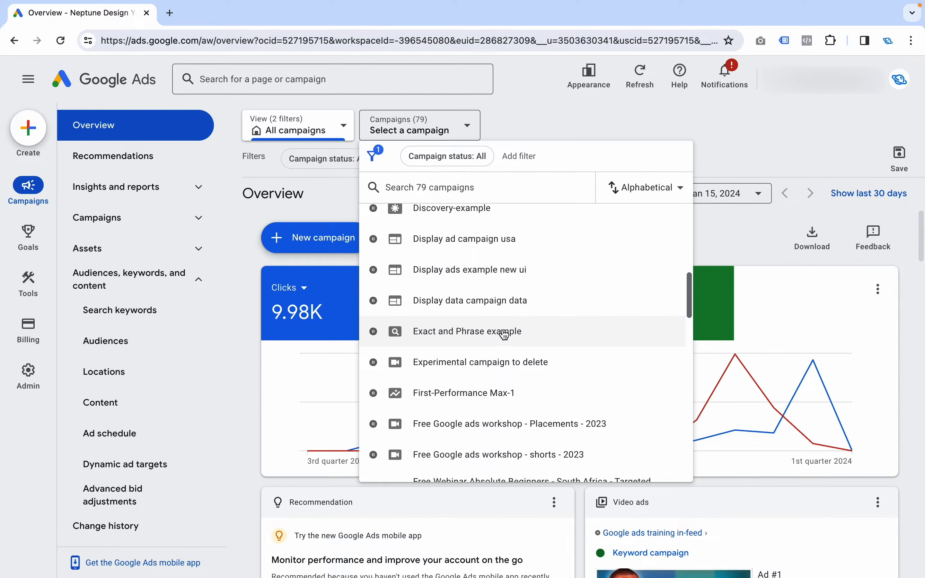
{"action": "scroll", "coordinate": [497, 325], "scroll_direction": "down", "scroll_amount": 6}
{"action": "scroll", "coordinate": [505, 325], "scroll_direction": "up", "scroll_amount": 15}
{"action": "left_click", "coordinate": [504, 184]}
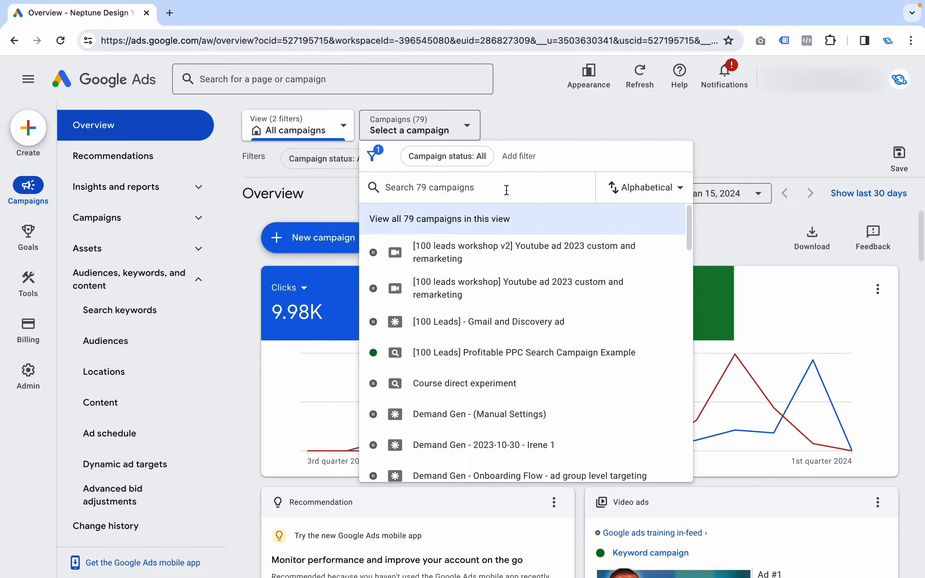
Step: Limit the campaign selector to Enabled campaigns and restore its status filter to All
{"action": "left_click", "coordinate": [466, 164]}
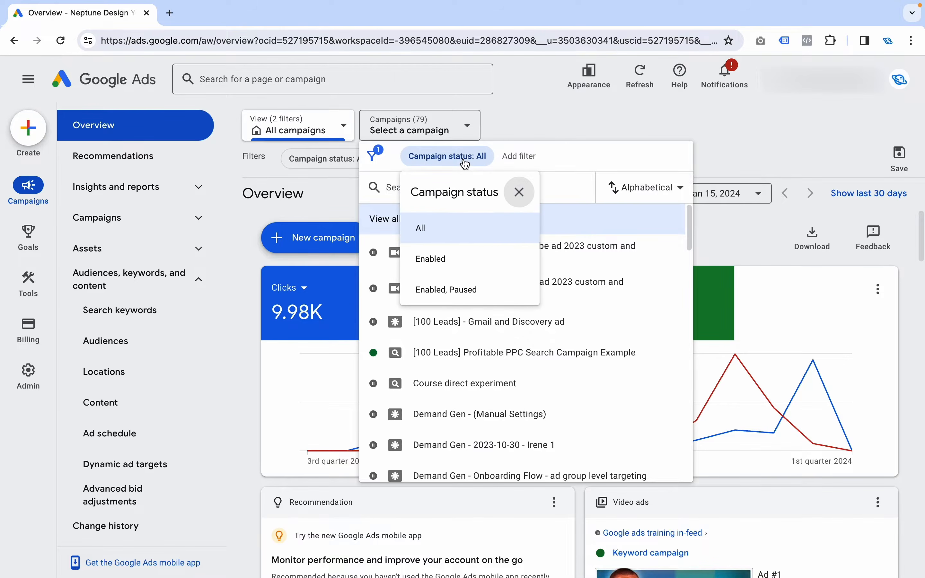
{"action": "left_click", "coordinate": [454, 257]}
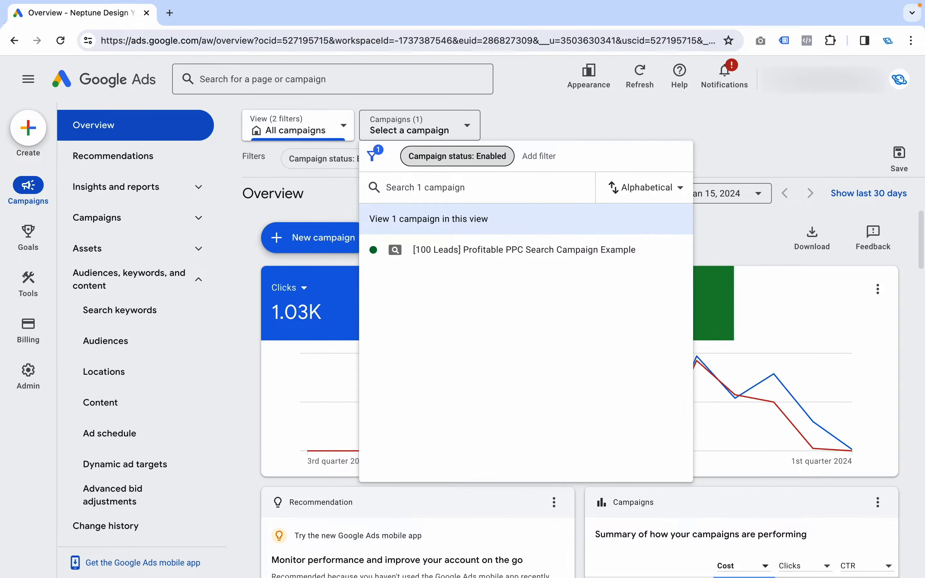
{"action": "left_click", "coordinate": [476, 153]}
{"action": "left_click", "coordinate": [434, 235]}
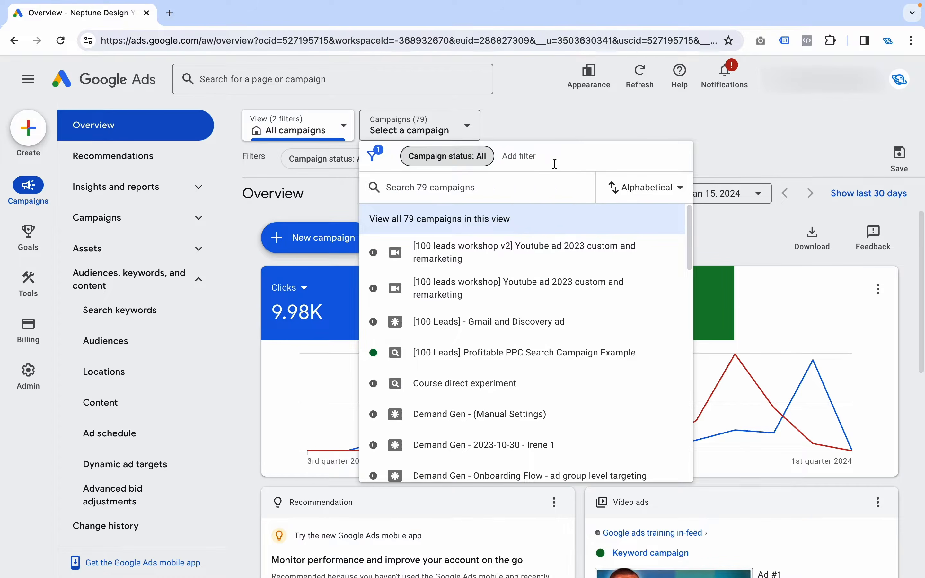
Step: Add a campaign type filter for Display, apply it and close the campaign selector
{"action": "left_click", "coordinate": [545, 161]}
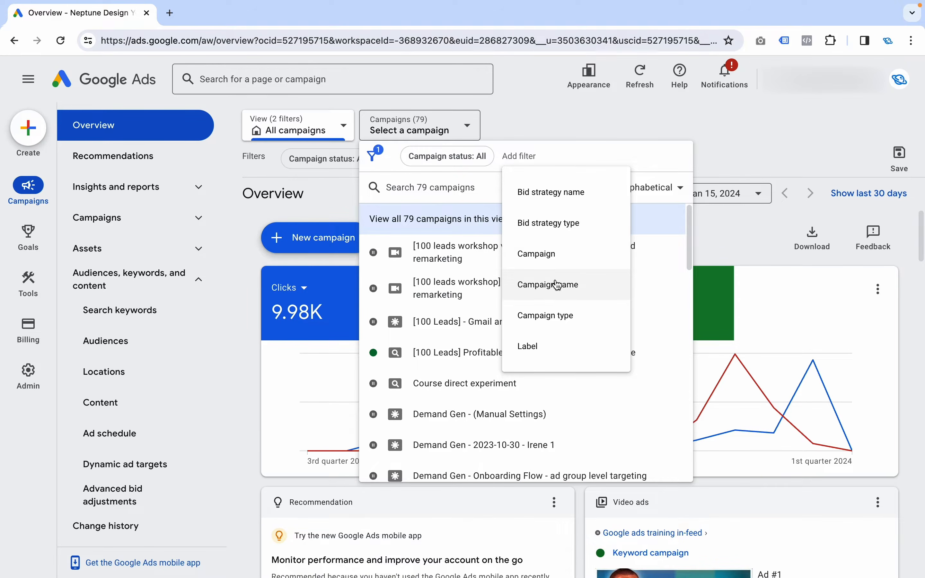
{"action": "left_click", "coordinate": [547, 316]}
{"action": "left_click", "coordinate": [515, 271]}
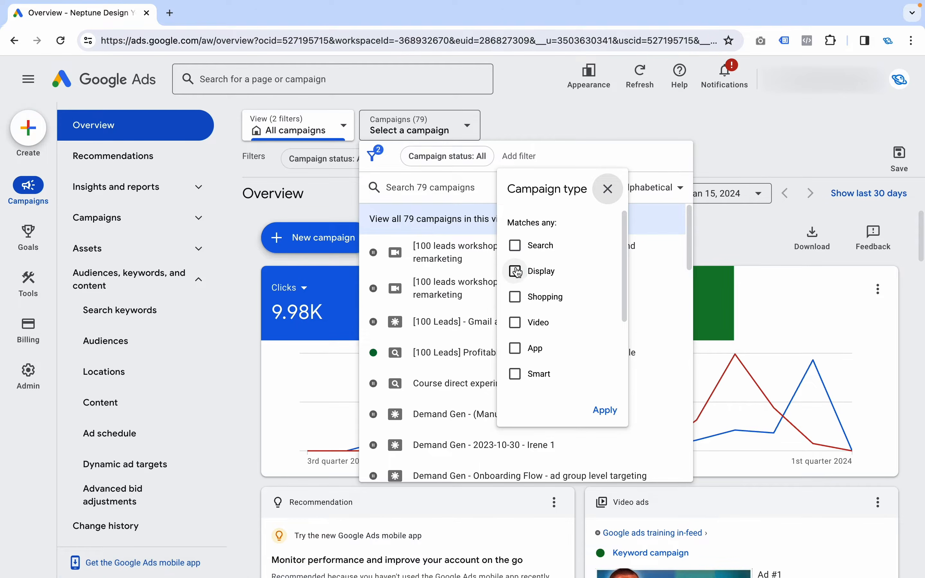
{"action": "left_click", "coordinate": [605, 410]}
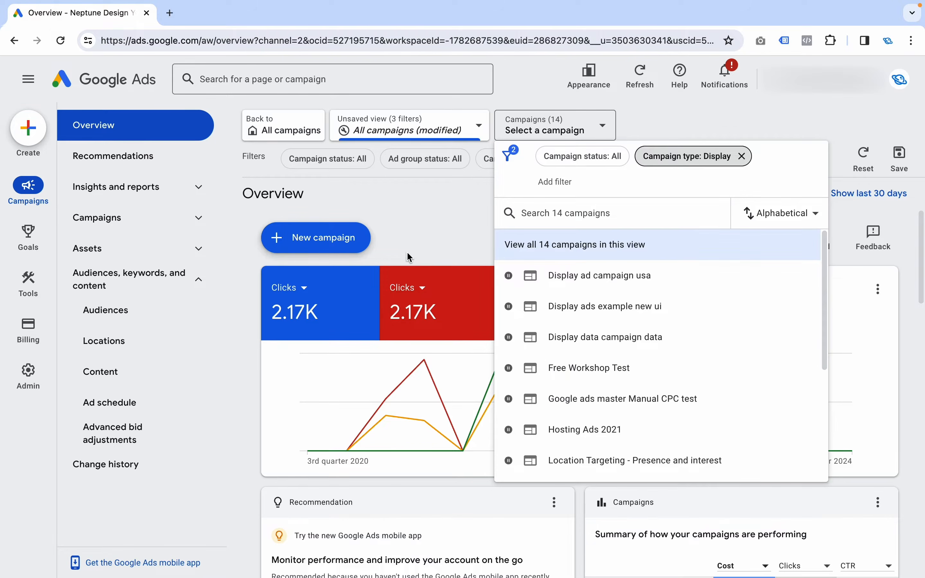
{"action": "left_click", "coordinate": [424, 232]}
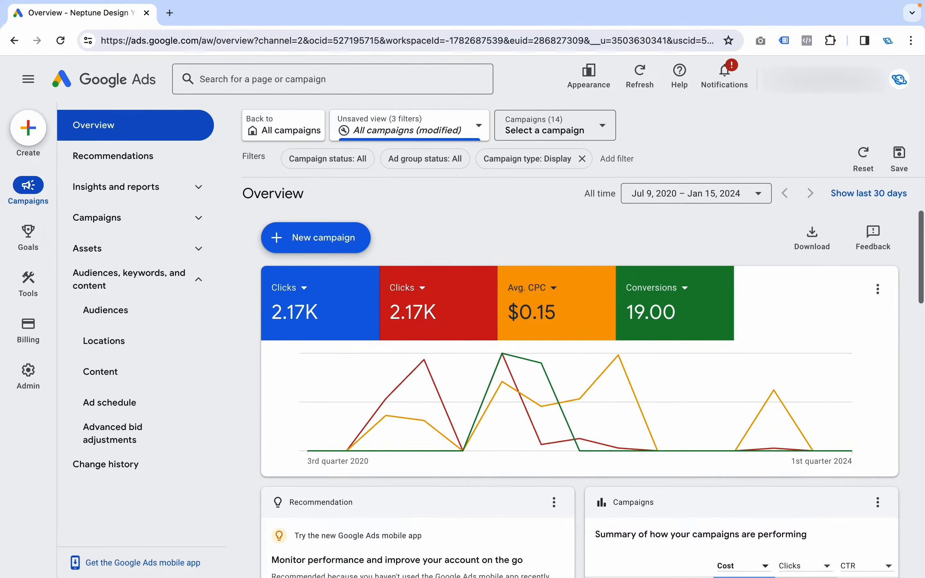
Step: Examine the available campaign views and the additional filter options for the modified view
{"action": "left_click", "coordinate": [409, 126]}
{"action": "left_click", "coordinate": [409, 160]}
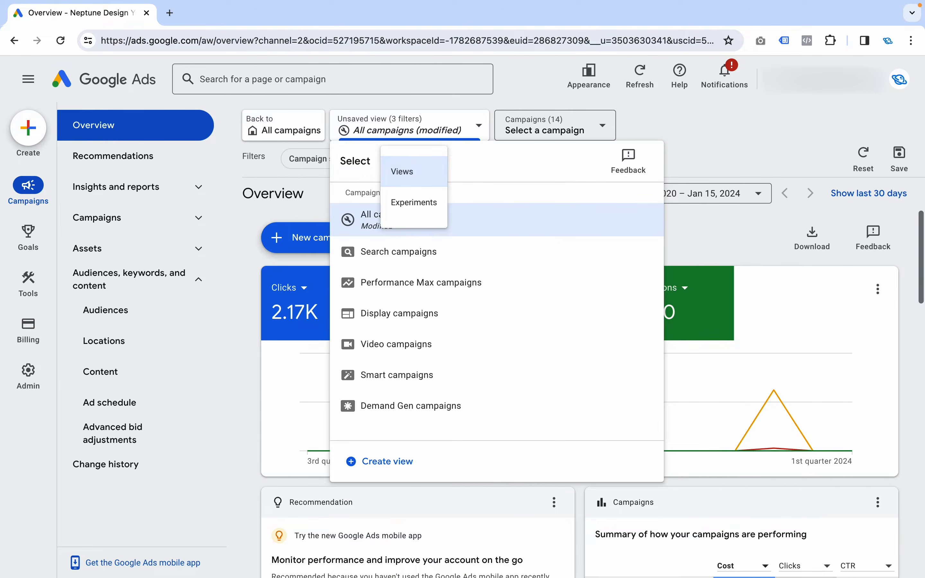
{"action": "left_click", "coordinate": [346, 163]}
{"action": "left_click", "coordinate": [348, 135]}
{"action": "left_click", "coordinate": [361, 133]}
{"action": "left_click", "coordinate": [361, 133]}
{"action": "left_click", "coordinate": [260, 159]}
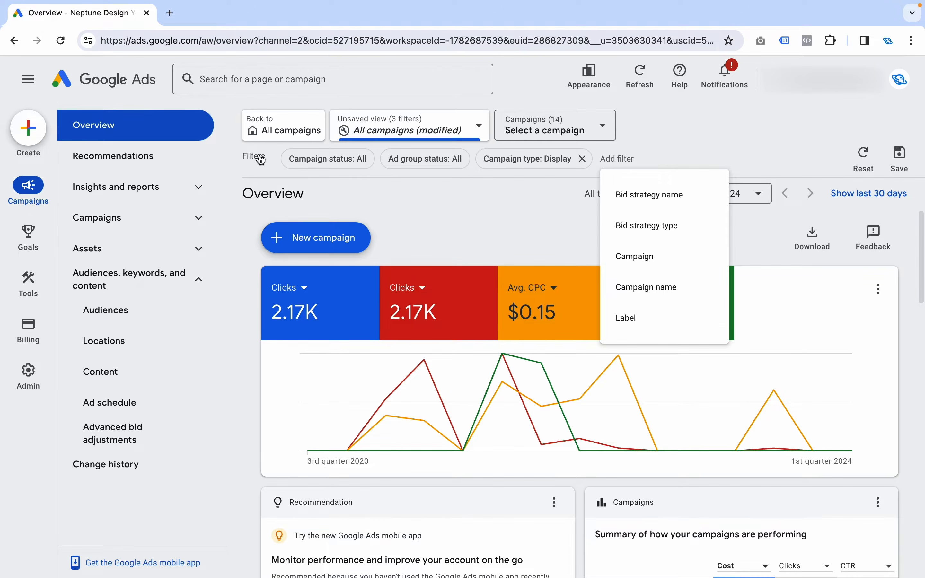
Step: Remove the Display campaign type filter and review the options of the ad group status and campaign status filters
{"action": "left_click", "coordinate": [420, 159]}
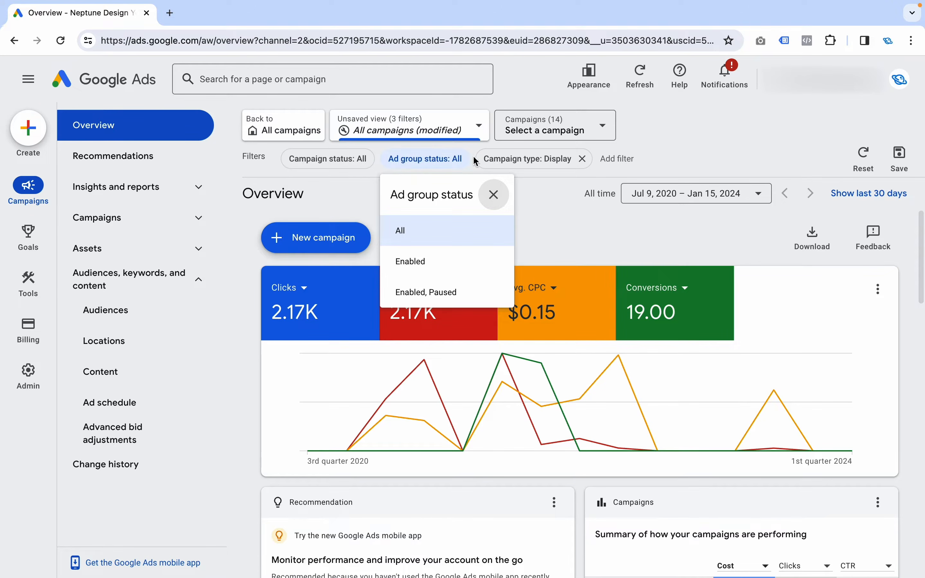
{"action": "left_click", "coordinate": [582, 160]}
{"action": "left_click", "coordinate": [493, 189]}
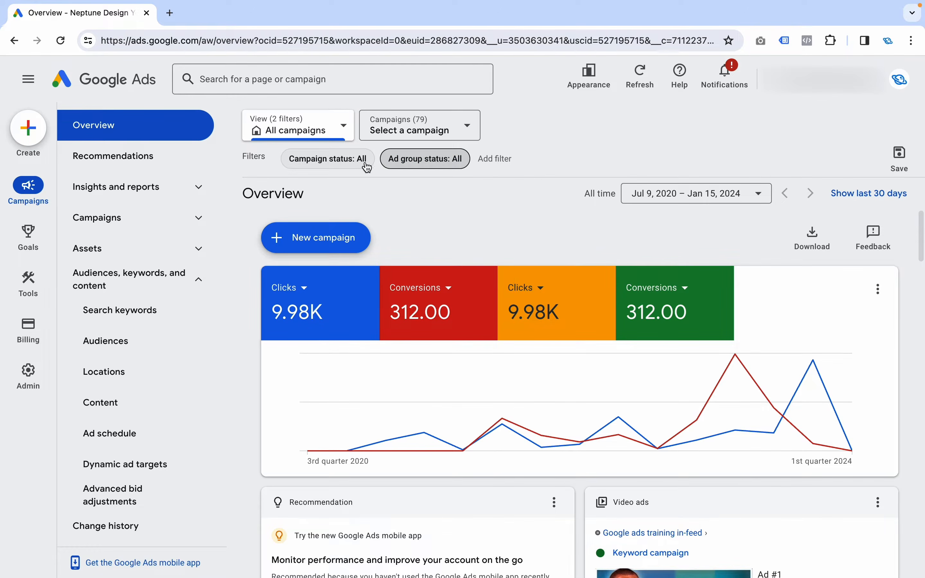
{"action": "left_click", "coordinate": [440, 158]}
{"action": "left_click", "coordinate": [491, 193]}
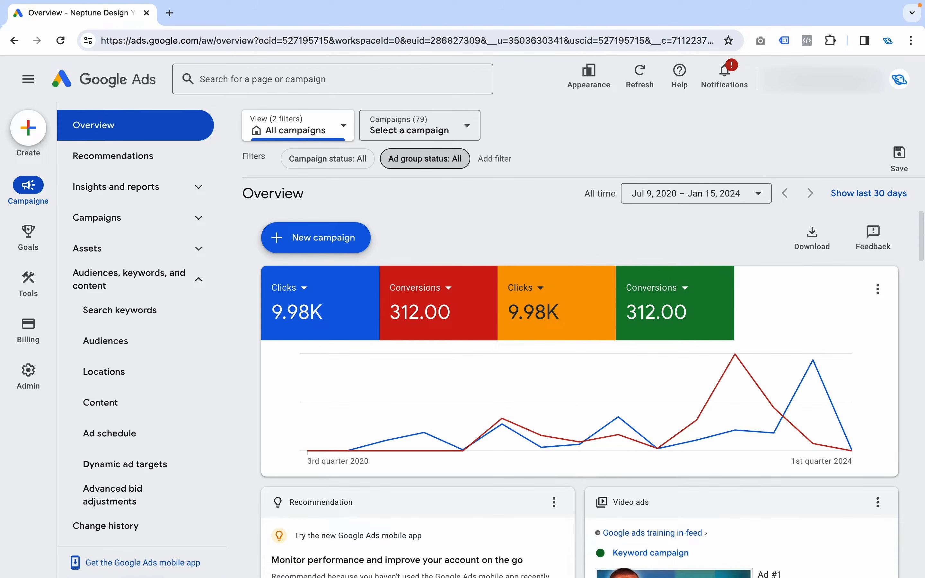
{"action": "left_click", "coordinate": [293, 164]}
{"action": "left_click", "coordinate": [568, 145]}
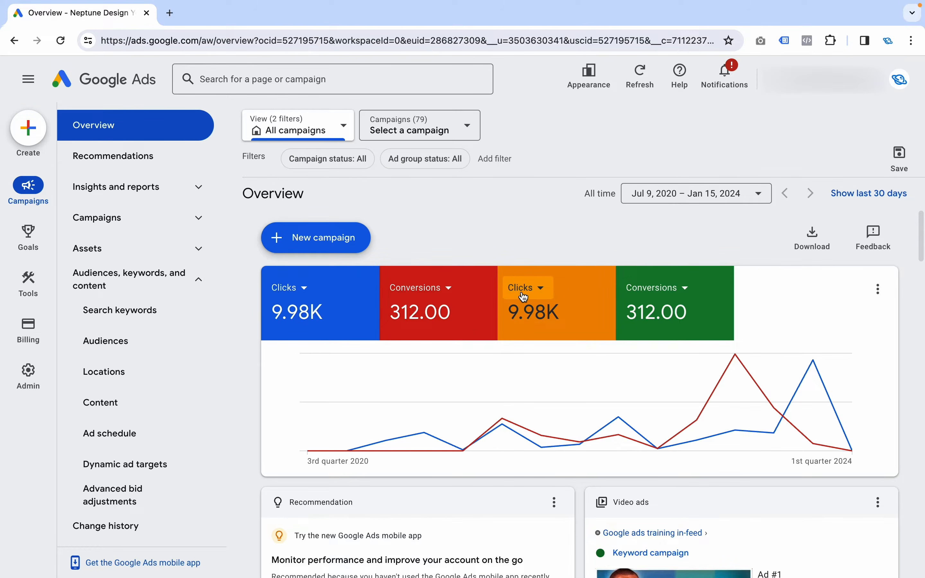
Step: Examine the summary cards on the Overview page, including campaigns, search keywords, video ads, lead funnel, day and hour, and billing
{"action": "scroll", "coordinate": [589, 279], "scroll_direction": "down", "scroll_amount": 5}
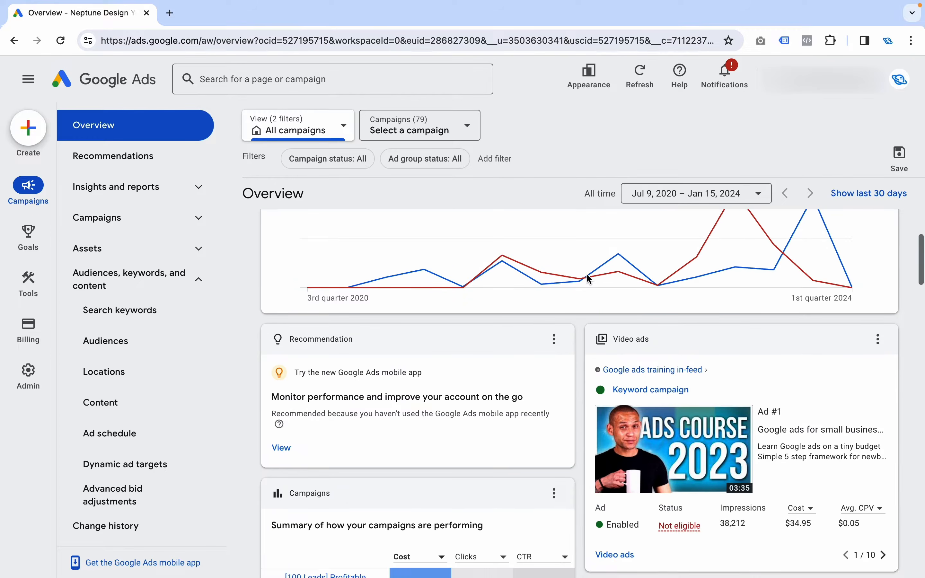
{"action": "scroll", "coordinate": [587, 274], "scroll_direction": "down", "scroll_amount": 15}
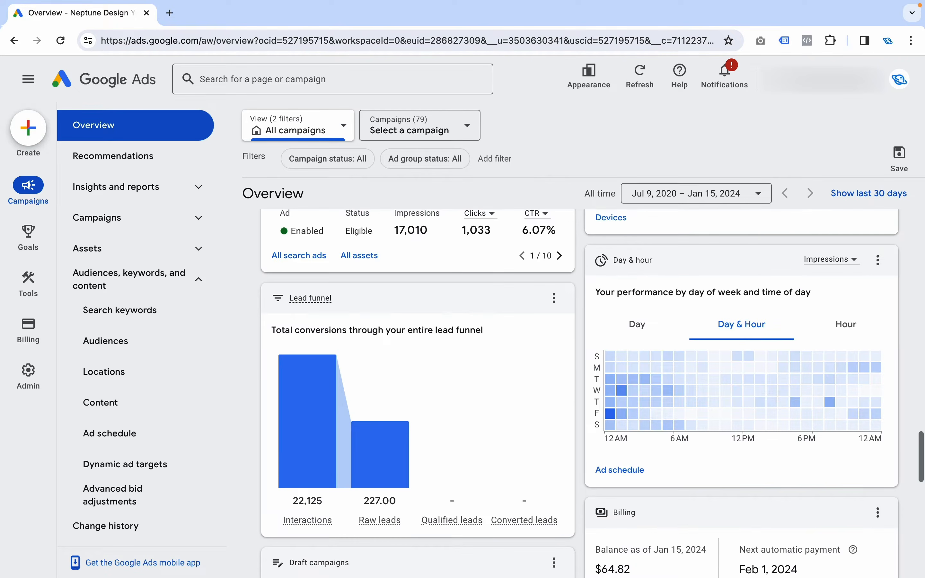
{"action": "scroll", "coordinate": [590, 284], "scroll_direction": "down", "scroll_amount": 5}
{"action": "scroll", "coordinate": [590, 282], "scroll_direction": "up", "scroll_amount": 10}
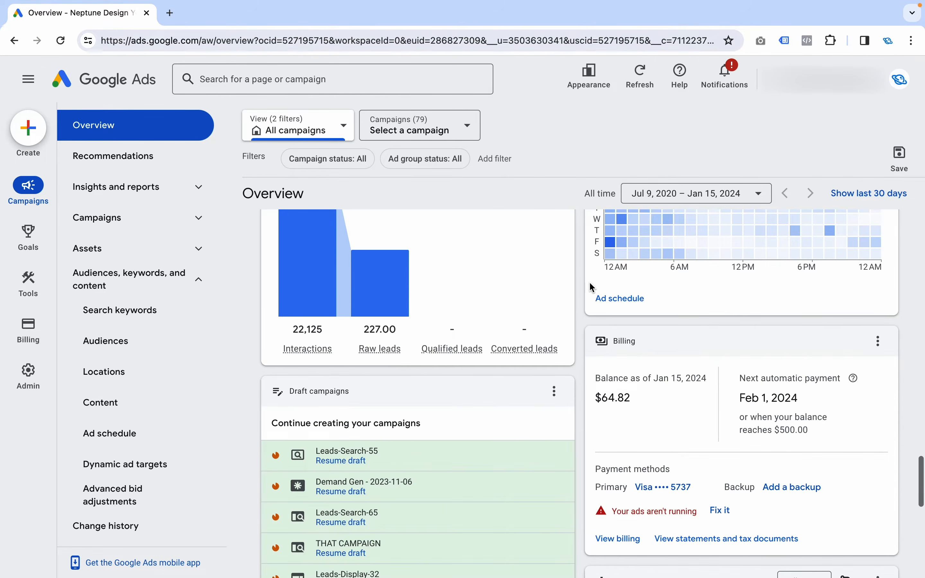
{"action": "scroll", "coordinate": [592, 288], "scroll_direction": "up", "scroll_amount": 10}
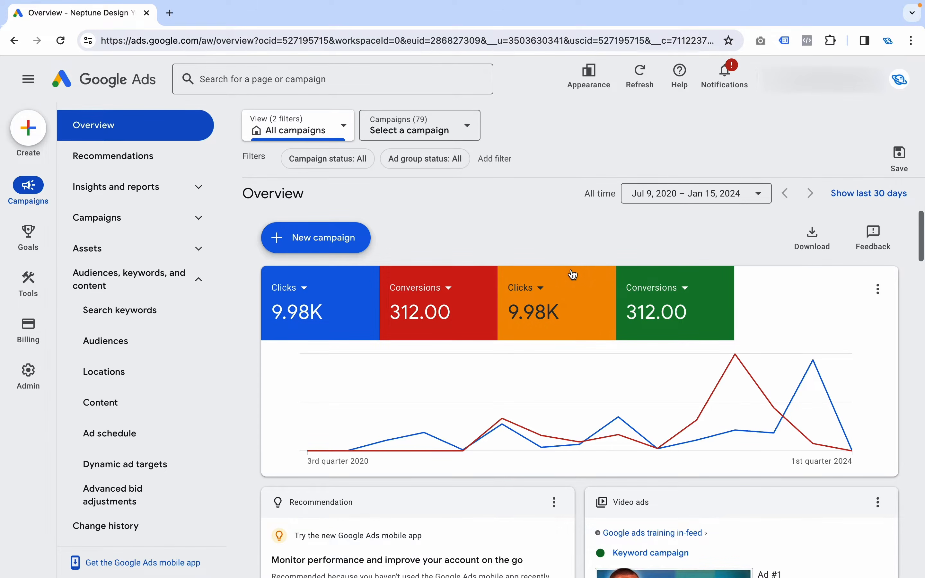
{"action": "scroll", "coordinate": [558, 291], "scroll_direction": "down", "scroll_amount": 4}
{"action": "scroll", "coordinate": [521, 314], "scroll_direction": "down", "scroll_amount": 6}
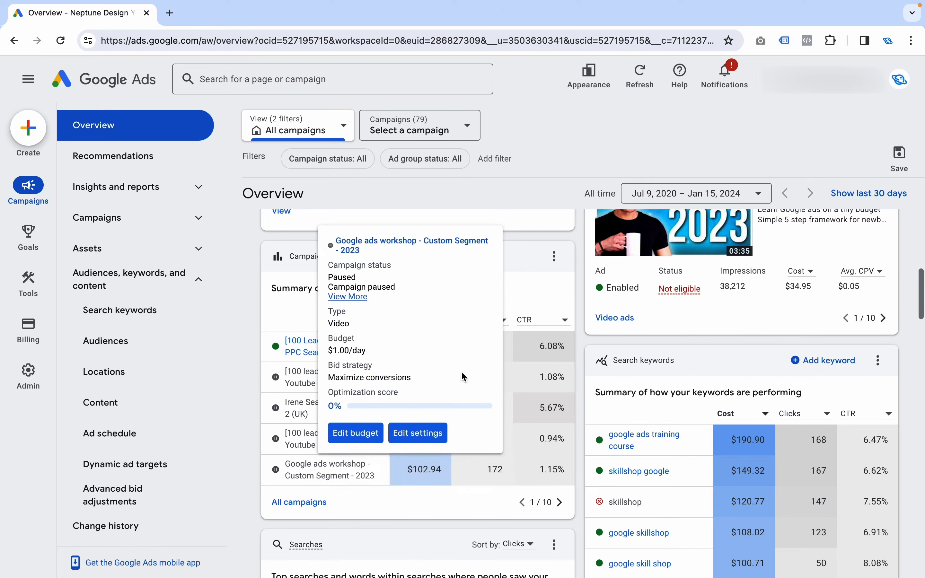
{"action": "scroll", "coordinate": [604, 335], "scroll_direction": "up", "scroll_amount": 1}
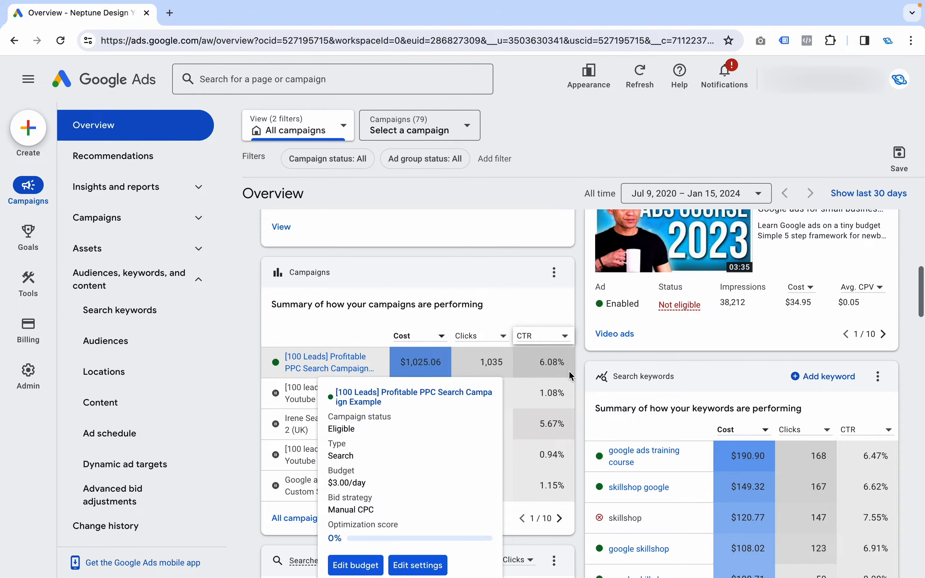
{"action": "scroll", "coordinate": [481, 374], "scroll_direction": "up", "scroll_amount": 3}
{"action": "scroll", "coordinate": [482, 380], "scroll_direction": "up", "scroll_amount": 3}
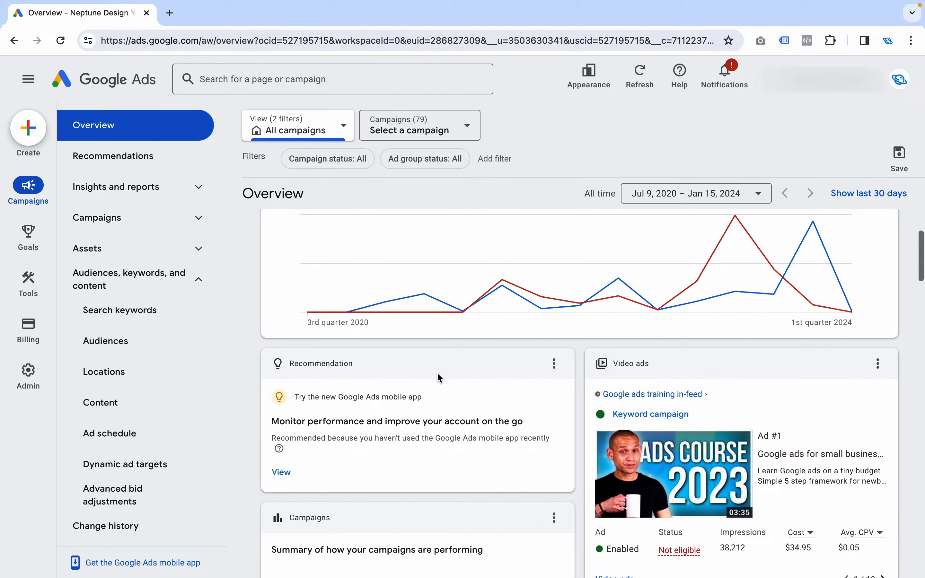
{"action": "mouse_move", "coordinate": [20, 350]}
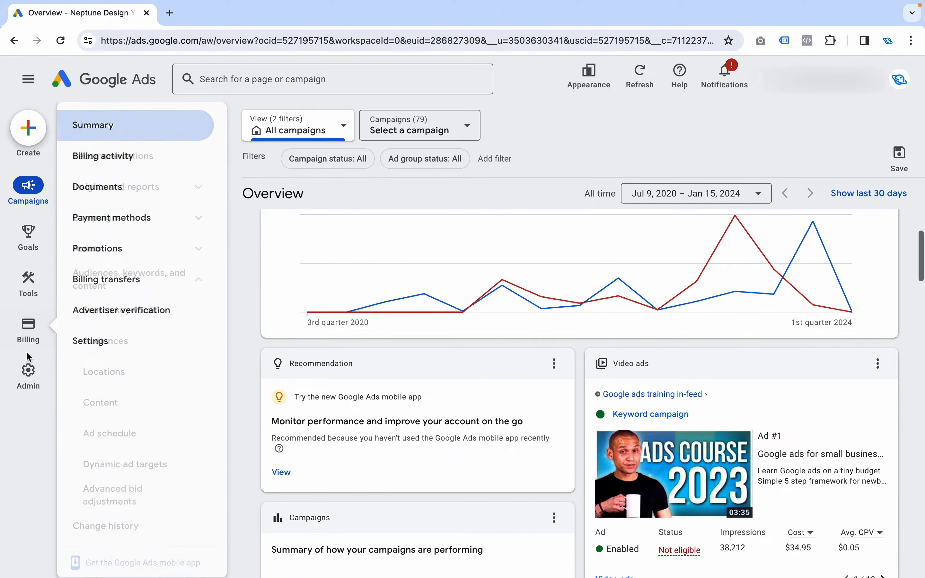
{"action": "scroll", "coordinate": [465, 404], "scroll_direction": "up", "scroll_amount": 3}
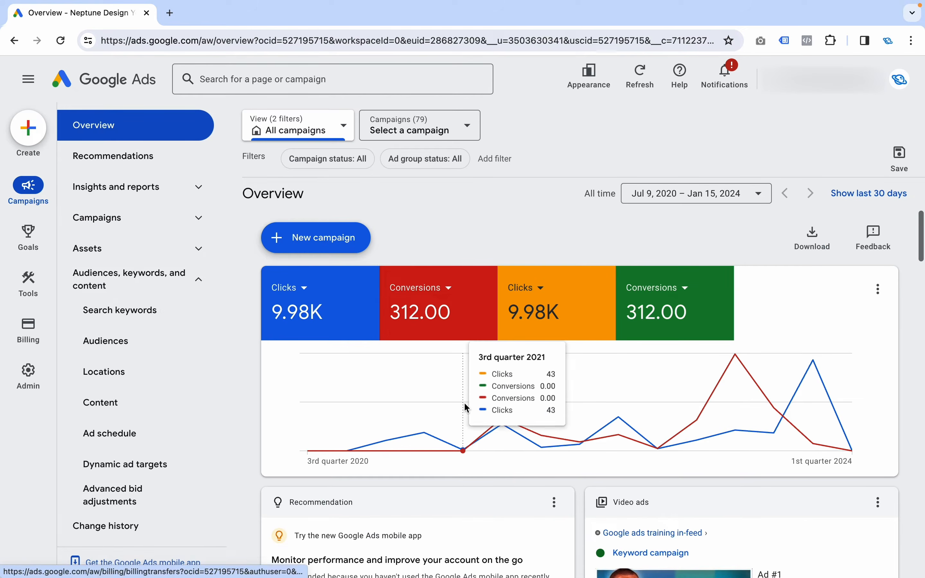
{"action": "scroll", "coordinate": [491, 404], "scroll_direction": "down", "scroll_amount": 6}
{"action": "scroll", "coordinate": [497, 413], "scroll_direction": "down", "scroll_amount": 8}
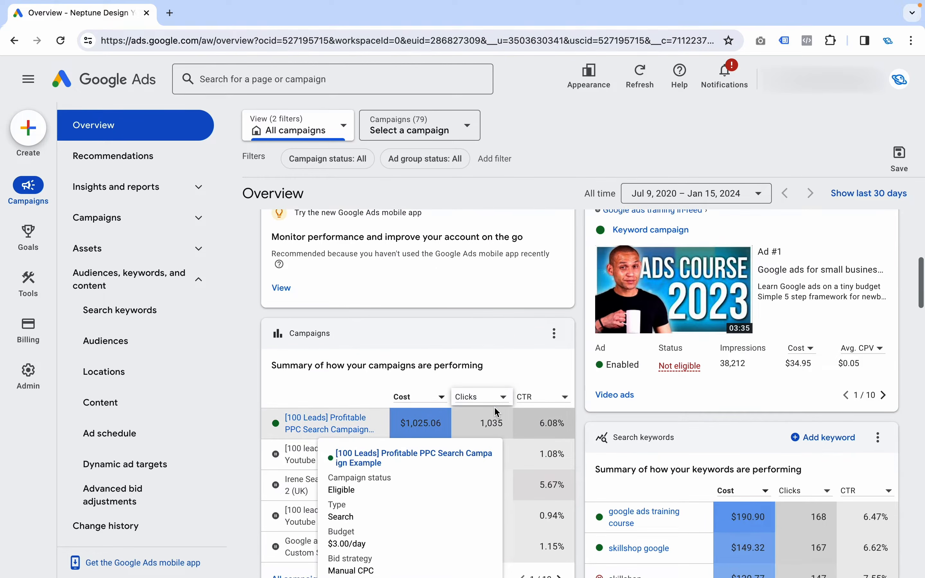
{"action": "scroll", "coordinate": [534, 369], "scroll_direction": "up", "scroll_amount": 3}
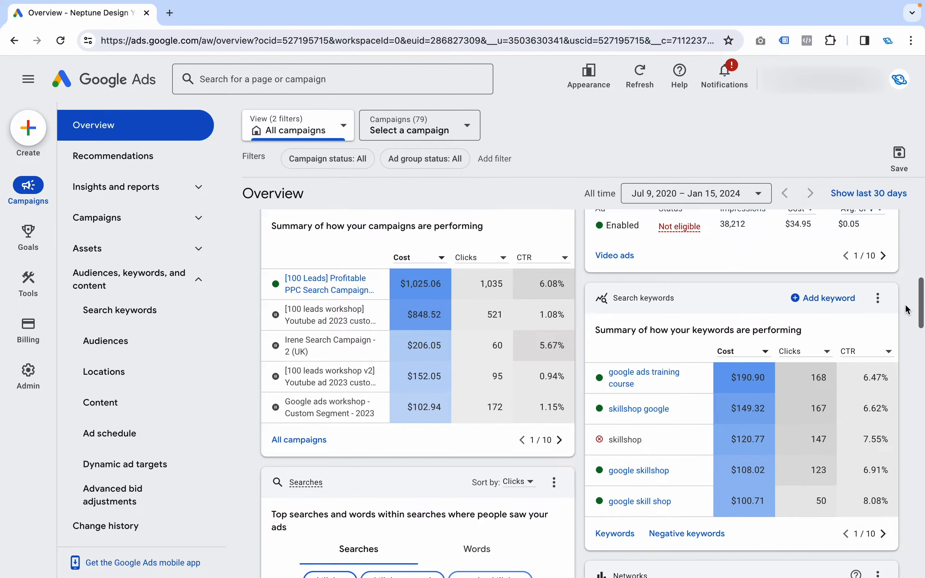
Step: Open the full keywords report from the Search keywords card, examine its table and performance columns, and return to the Overview
{"action": "left_click", "coordinate": [613, 538]}
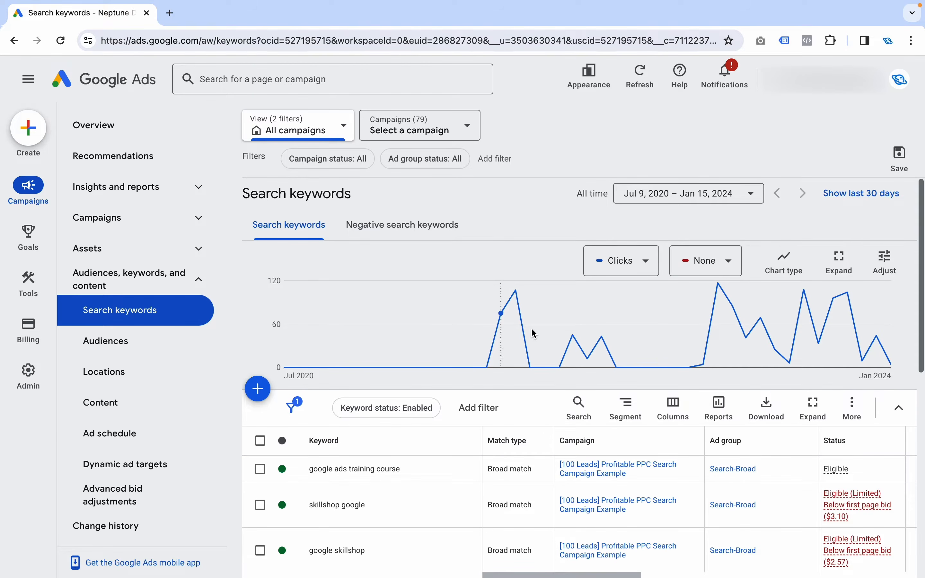
{"action": "scroll", "coordinate": [521, 314], "scroll_direction": "down", "scroll_amount": 2}
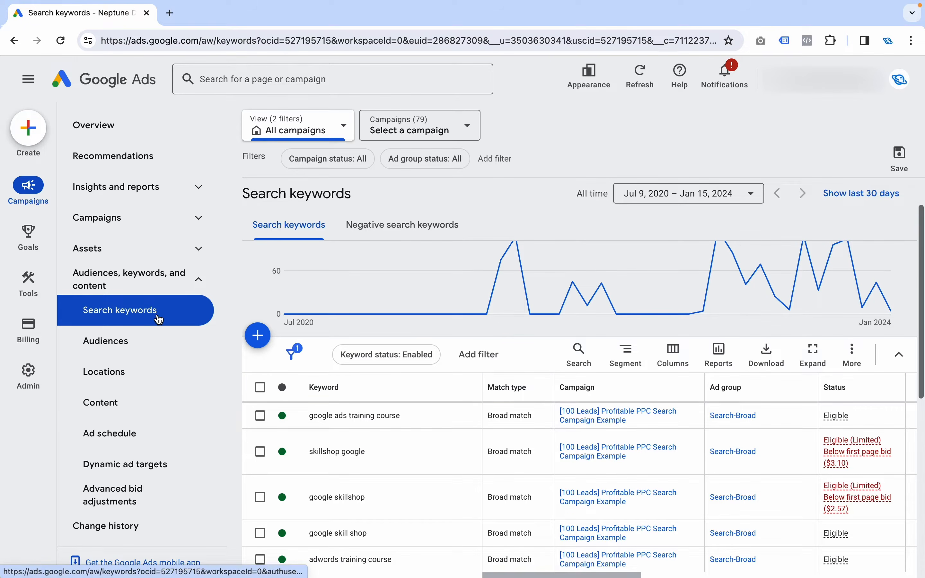
{"action": "scroll", "coordinate": [394, 385], "scroll_direction": "down", "scroll_amount": 2}
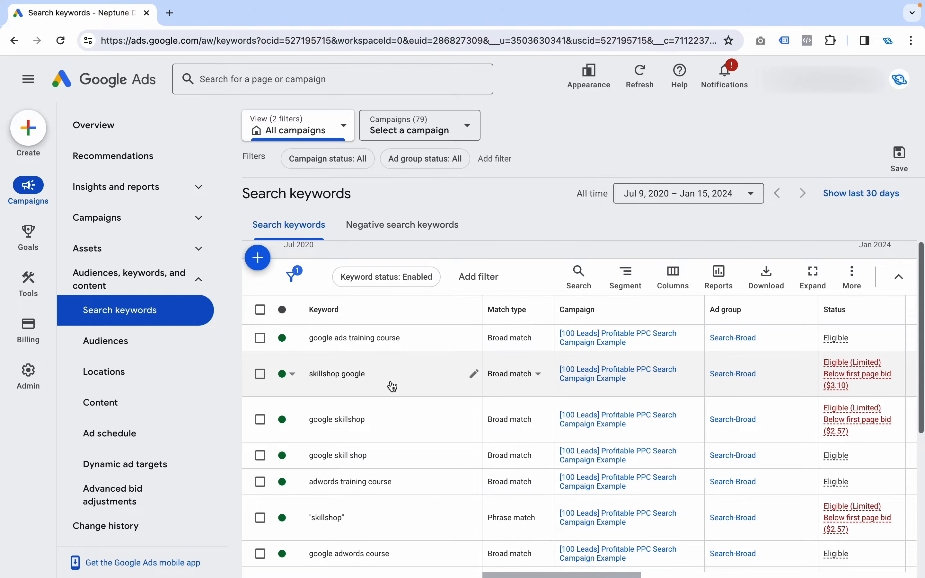
{"action": "scroll", "coordinate": [393, 387], "scroll_direction": "down", "scroll_amount": 5}
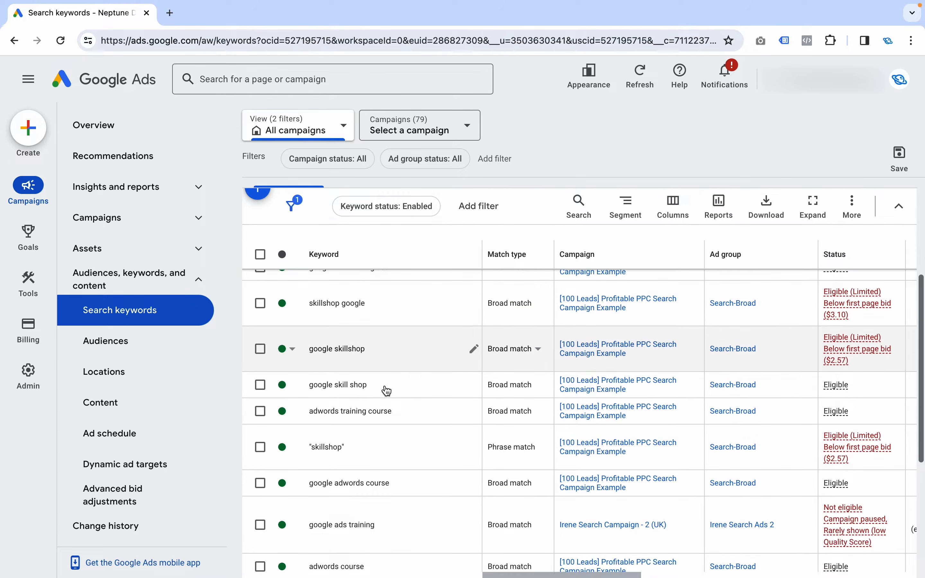
{"action": "scroll", "coordinate": [387, 390], "scroll_direction": "up", "scroll_amount": 1}
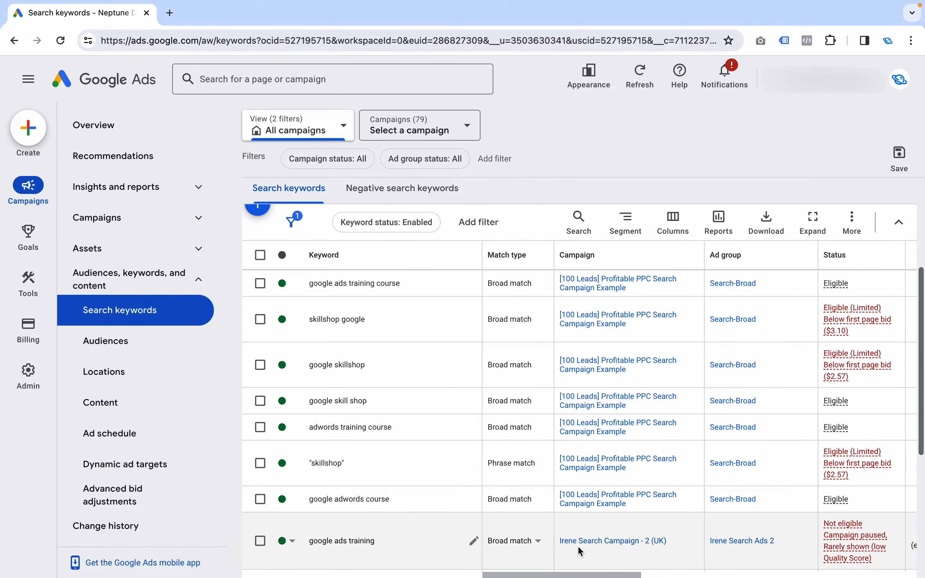
{"action": "left_click_drag", "start_coordinate": [571, 575], "coordinate": [760, 574]}
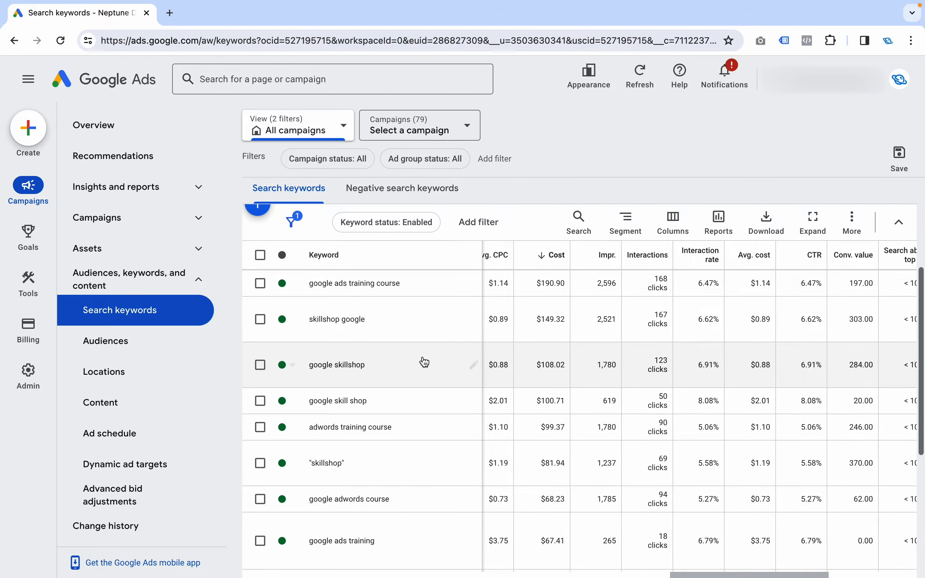
{"action": "left_click", "coordinate": [163, 127]}
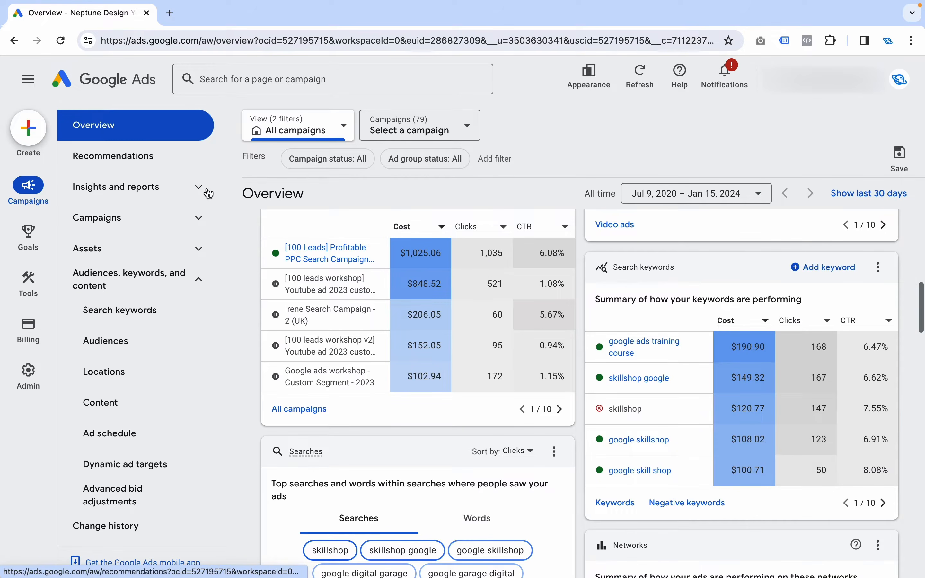
Step: Review the preset date ranges for the Overview page and set the reporting period to Last month
{"action": "scroll", "coordinate": [477, 365], "scroll_direction": "up", "scroll_amount": 5}
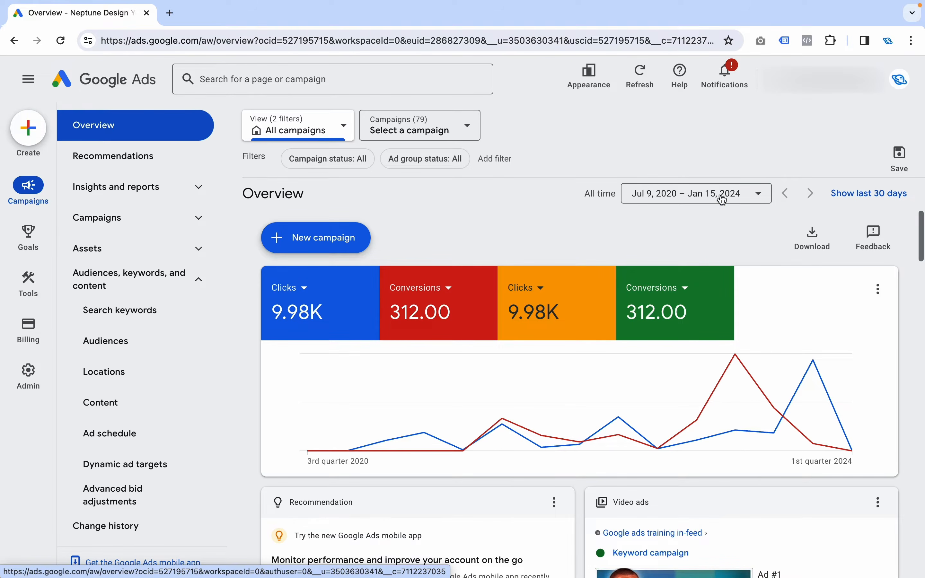
{"action": "left_click", "coordinate": [692, 197]}
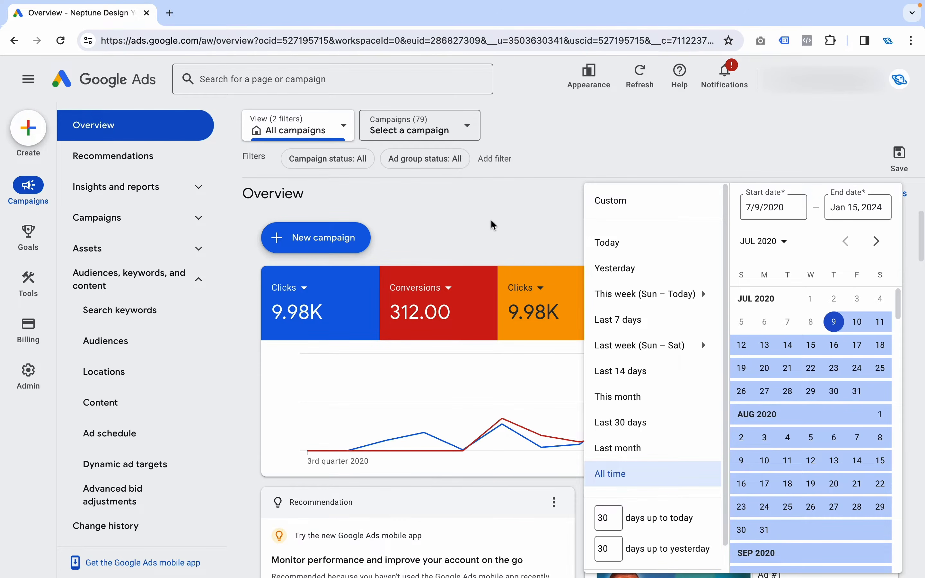
{"action": "left_click", "coordinate": [487, 237]}
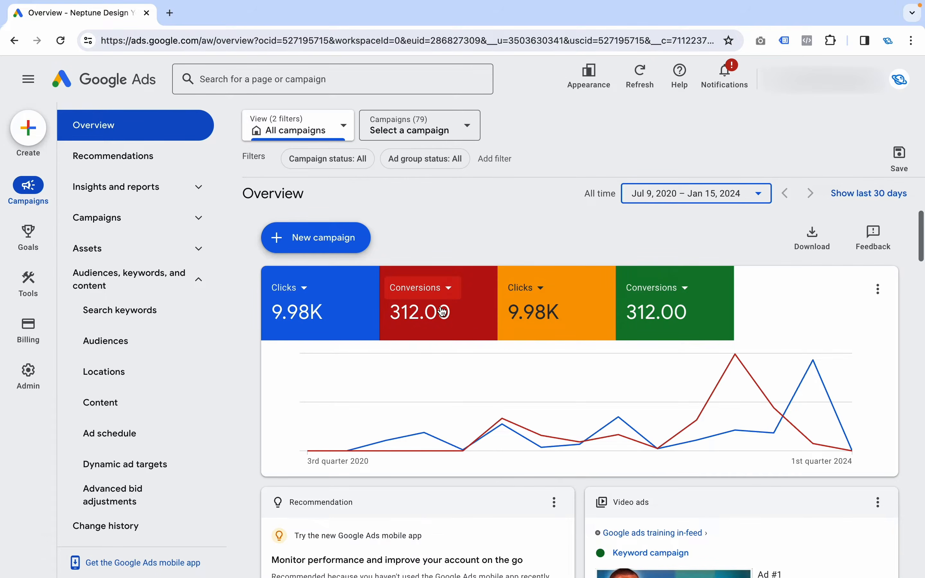
{"action": "left_click", "coordinate": [698, 207]}
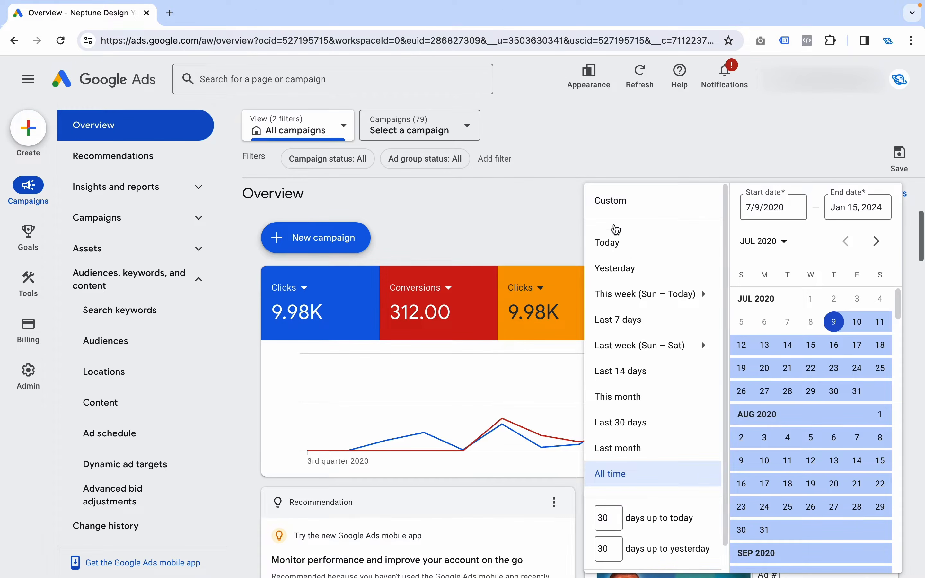
{"action": "scroll", "coordinate": [650, 430], "scroll_direction": "down", "scroll_amount": 1}
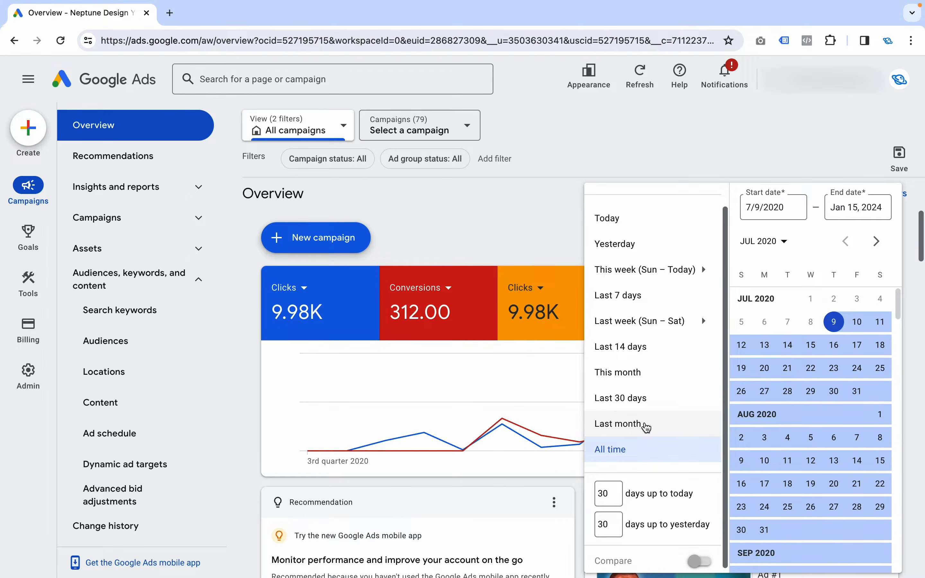
{"action": "scroll", "coordinate": [647, 419], "scroll_direction": "up", "scroll_amount": 1}
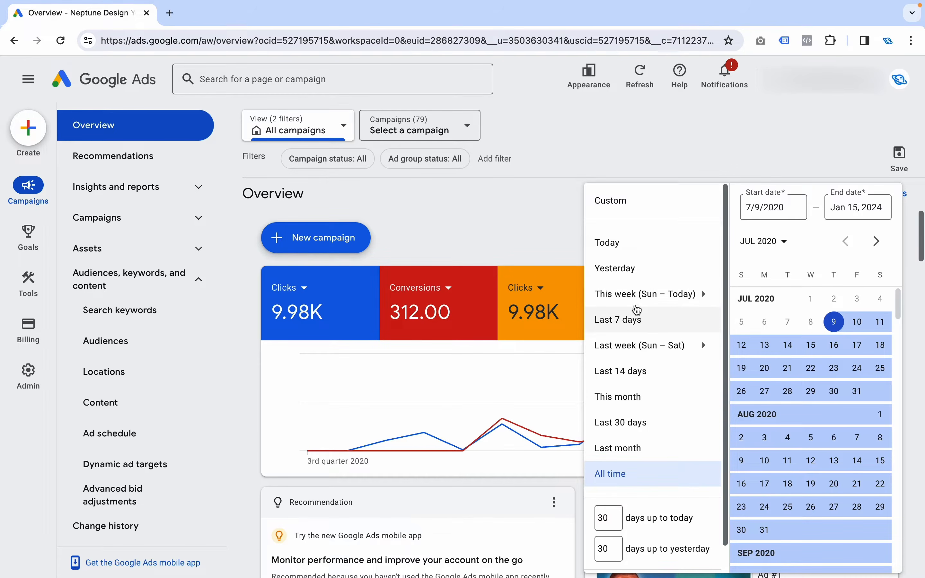
{"action": "mouse_move", "coordinate": [638, 289]}
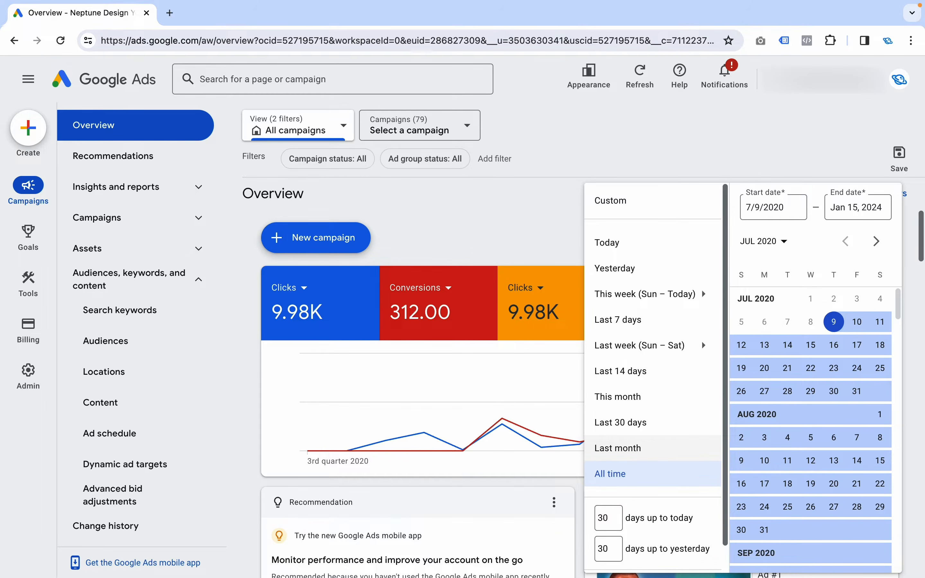
{"action": "left_click", "coordinate": [653, 450]}
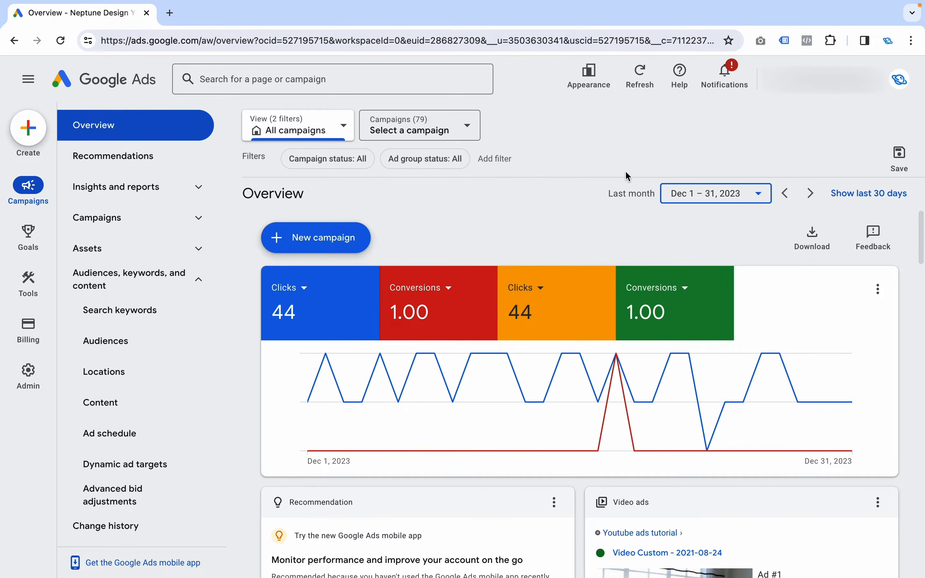
Step: Set the Overview's reporting period to 180 days up to today and apply it
{"action": "left_click", "coordinate": [712, 193]}
{"action": "scroll", "coordinate": [523, 497], "scroll_direction": "down", "scroll_amount": 1}
{"action": "double_click", "coordinate": [532, 491]}
{"action": "type", "text": "180"}
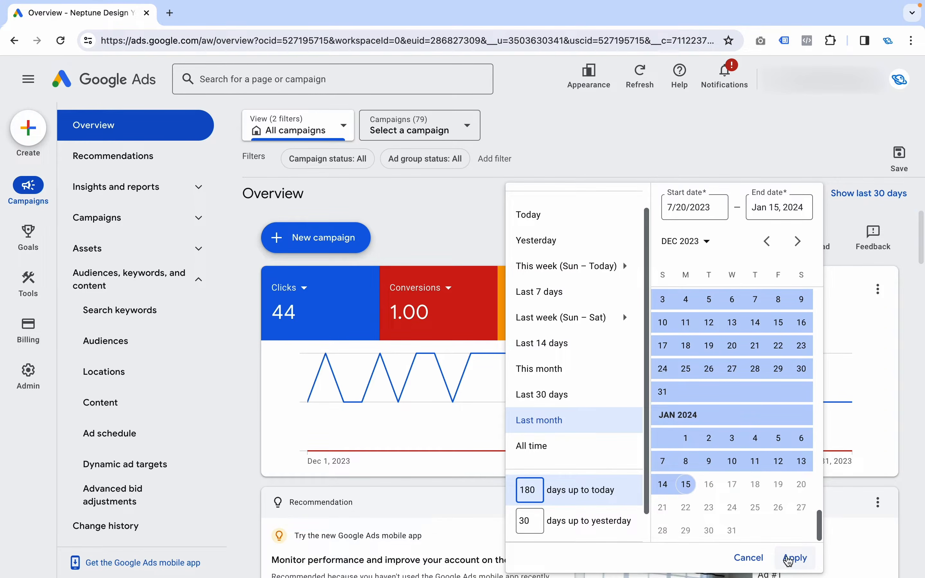
{"action": "left_click", "coordinate": [795, 559]}
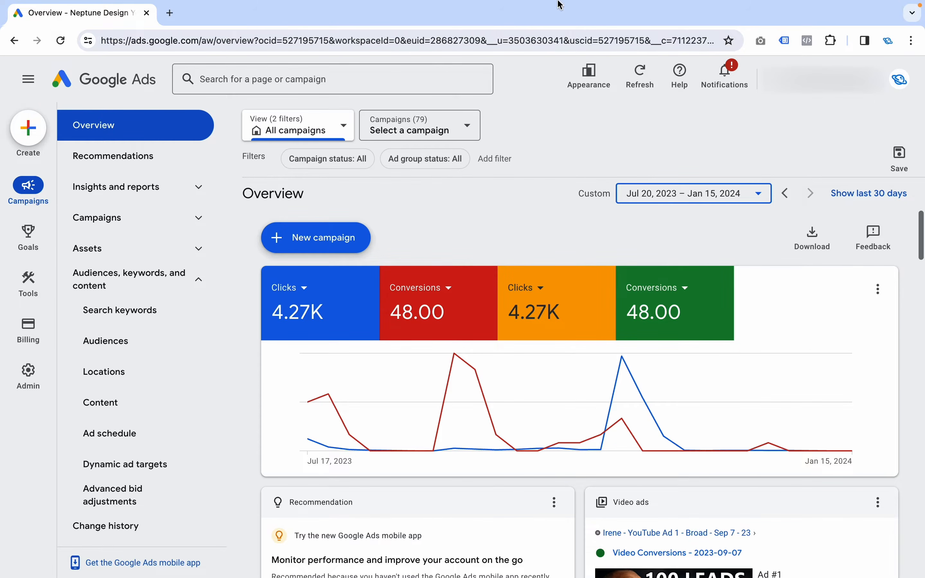
Step: Enable date comparison for the Overview's current reporting period and apply it
{"action": "left_click", "coordinate": [722, 206]}
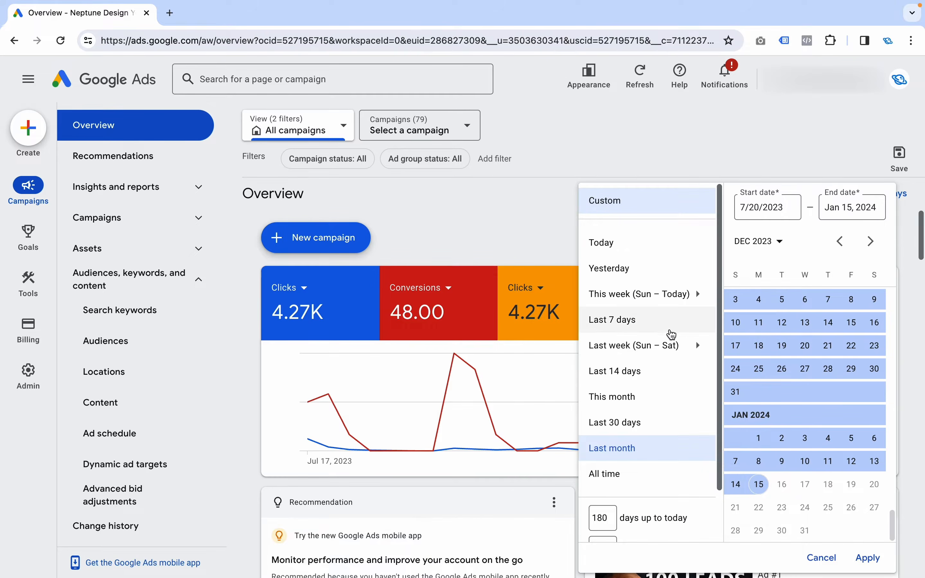
{"action": "scroll", "coordinate": [667, 336], "scroll_direction": "down", "scroll_amount": 2}
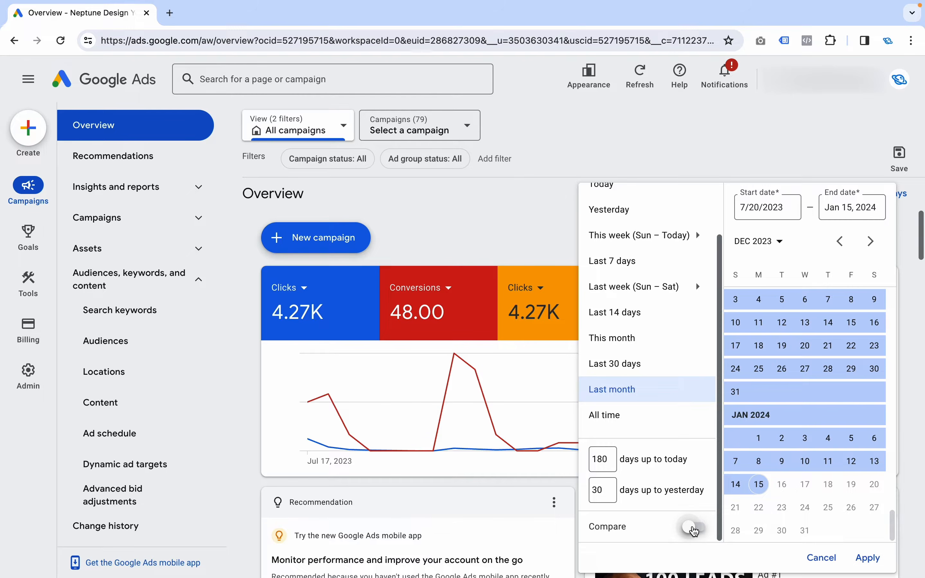
{"action": "left_click", "coordinate": [695, 530]}
{"action": "left_click", "coordinate": [867, 558]}
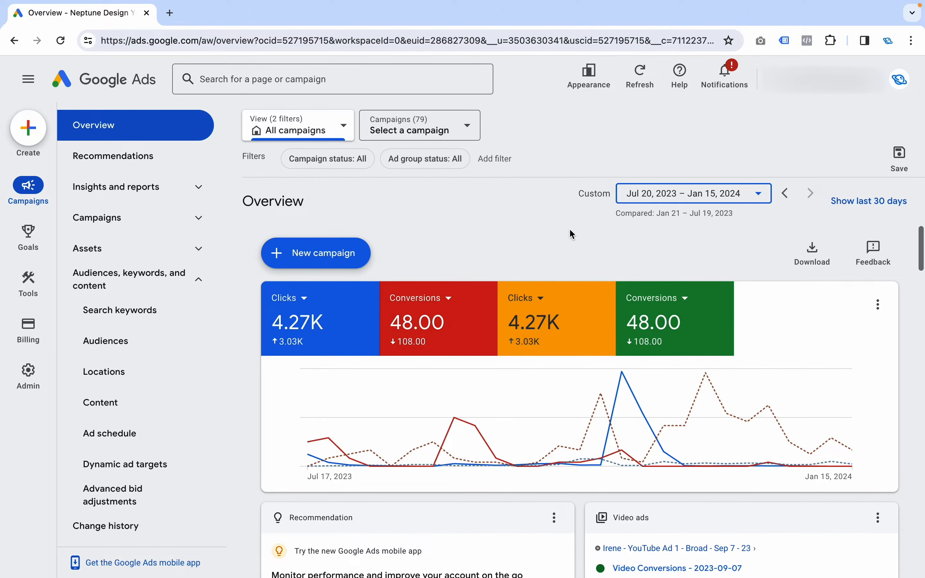
Step: Turn off the date comparison for the Overview's reporting period and apply the change
{"action": "left_click", "coordinate": [669, 198]}
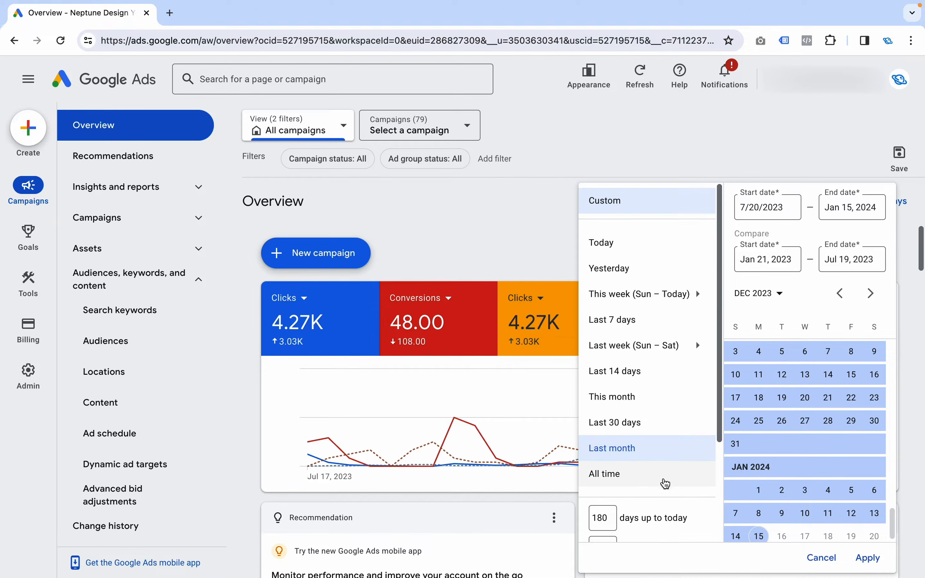
{"action": "scroll", "coordinate": [667, 478], "scroll_direction": "down", "scroll_amount": 3}
{"action": "left_click", "coordinate": [694, 450]}
{"action": "left_click", "coordinate": [868, 558]}
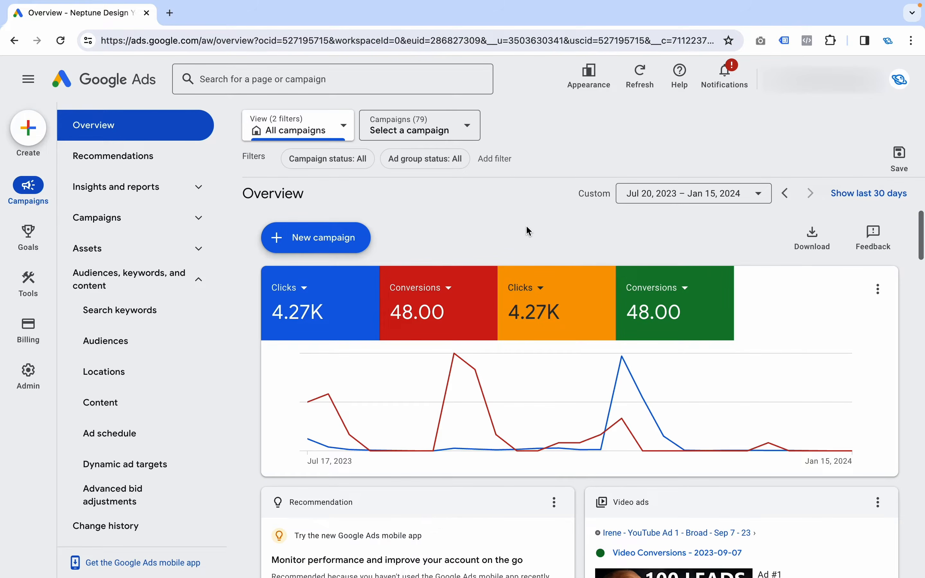
Step: Change the first Overview scorecard's metric to Conversions for all conversion categories
{"action": "left_click", "coordinate": [285, 288]}
{"action": "mouse_move", "coordinate": [373, 444]}
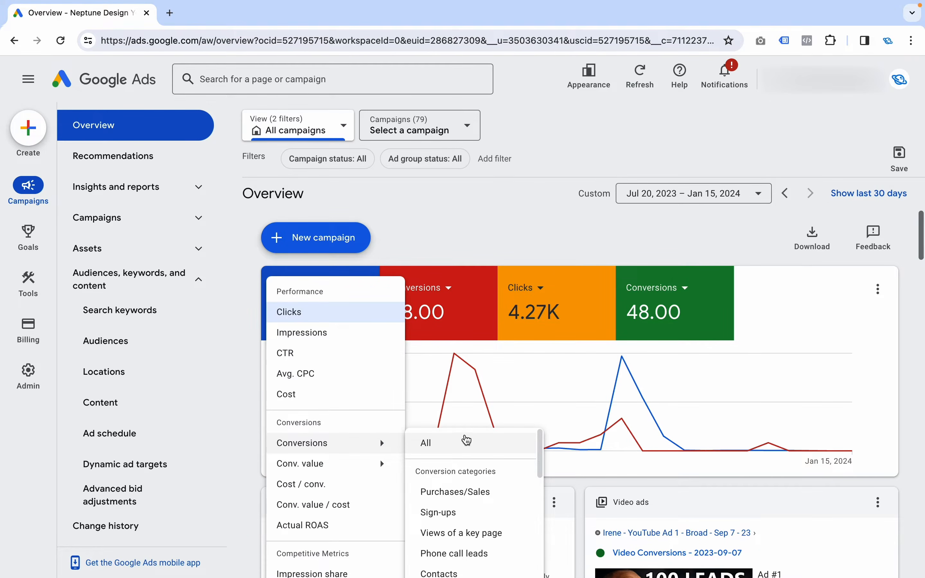
{"action": "left_click", "coordinate": [428, 443]}
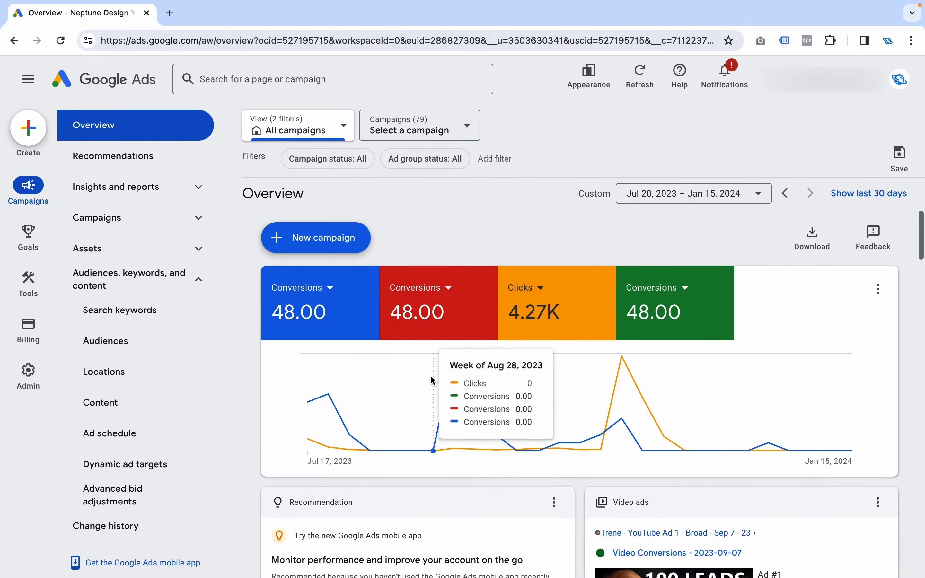
Step: Hide the second, third and fourth scorecard metrics so the Overview chart plots only the first Conversions metric
{"action": "left_click", "coordinate": [438, 306]}
{"action": "left_click", "coordinate": [593, 291]}
{"action": "left_click", "coordinate": [708, 302]}
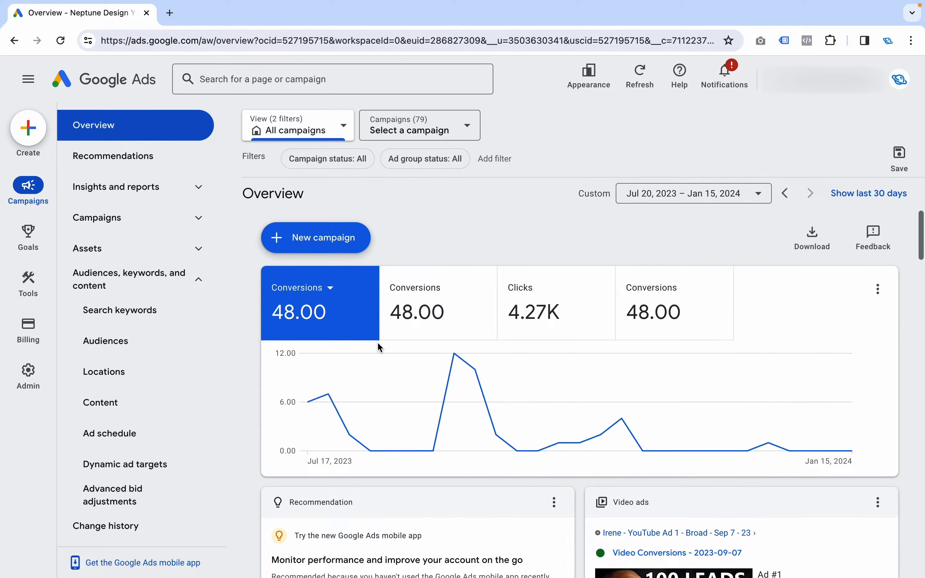
Step: Show the second scorecard in the Overview chart and change its metric to Cost / conv
{"action": "left_click", "coordinate": [426, 301]}
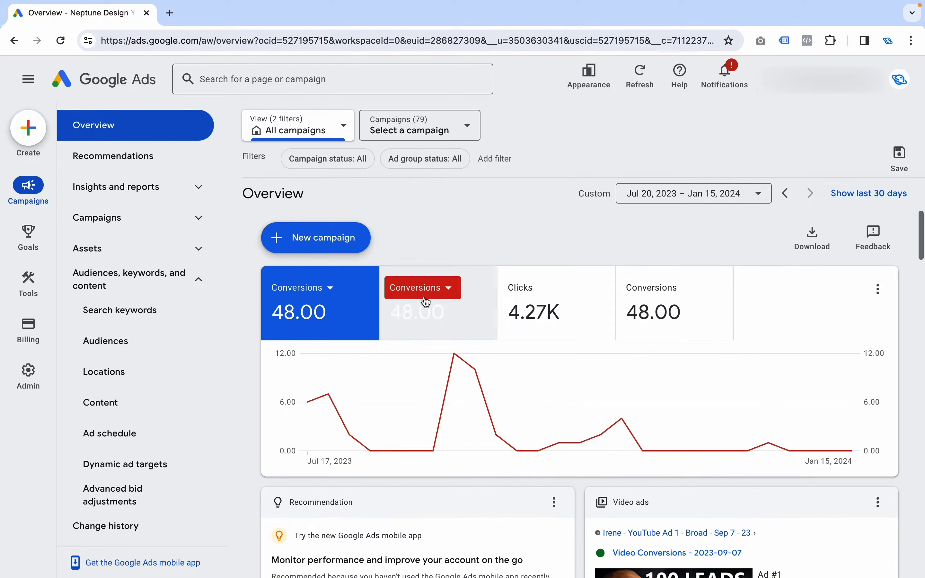
{"action": "left_click", "coordinate": [441, 295]}
{"action": "scroll", "coordinate": [459, 476], "scroll_direction": "down", "scroll_amount": 5}
{"action": "scroll", "coordinate": [458, 479], "scroll_direction": "up", "scroll_amount": 4}
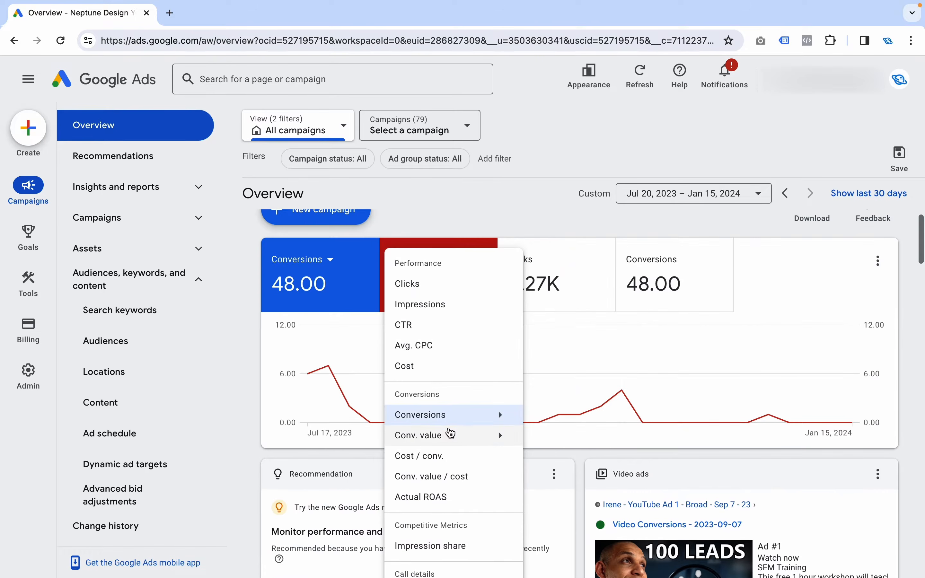
{"action": "left_click", "coordinate": [448, 461]}
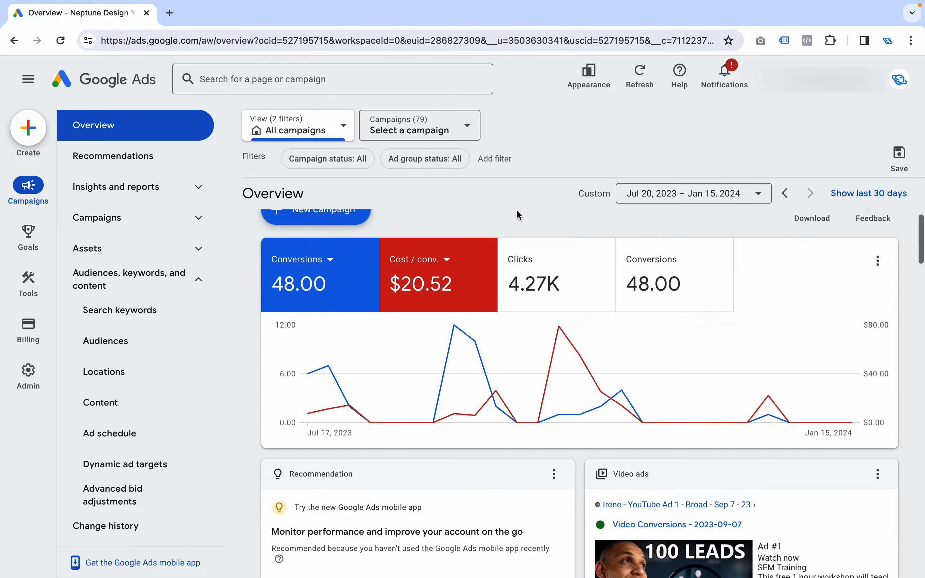
Step: Set the Overview's reporting period to All time
{"action": "scroll", "coordinate": [518, 234], "scroll_direction": "up", "scroll_amount": 2}
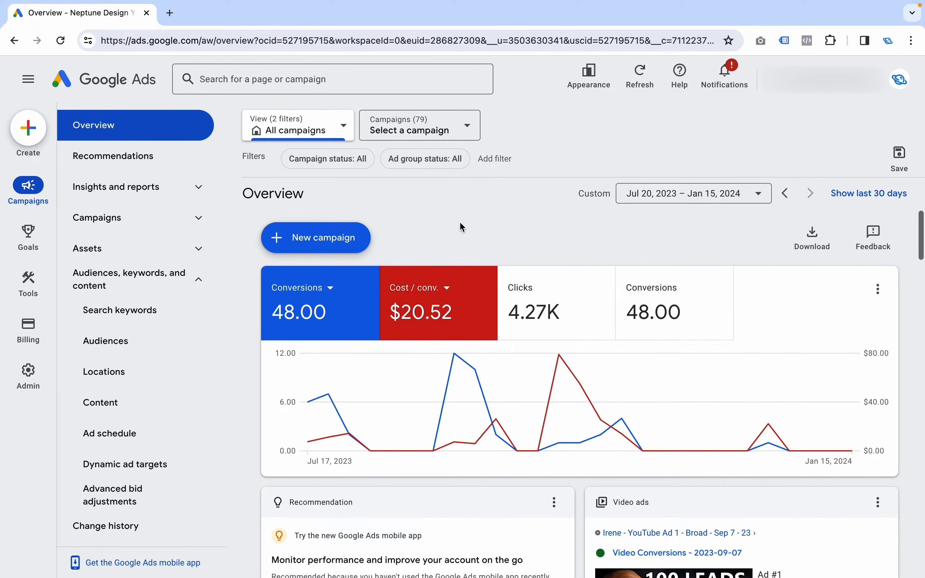
{"action": "left_click", "coordinate": [671, 196]}
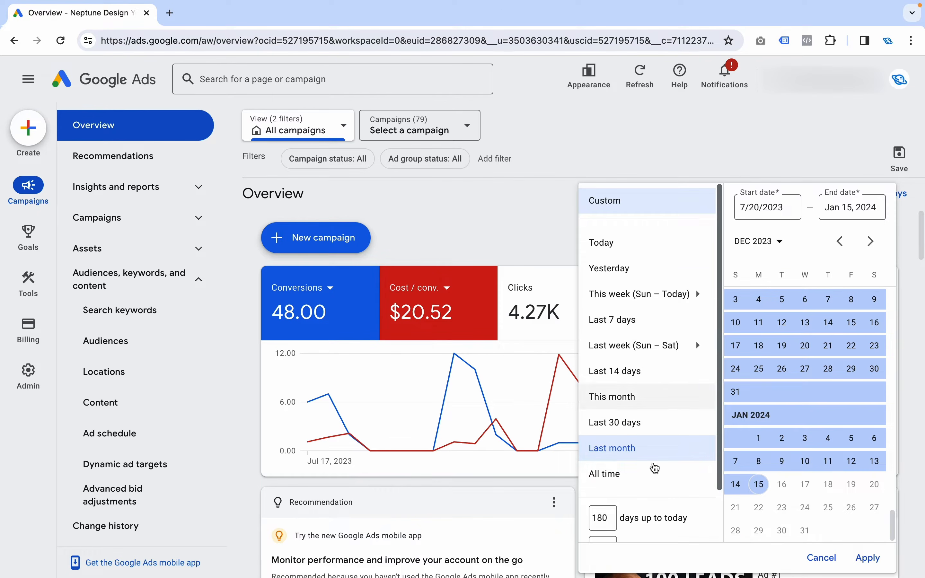
{"action": "left_click", "coordinate": [612, 474]}
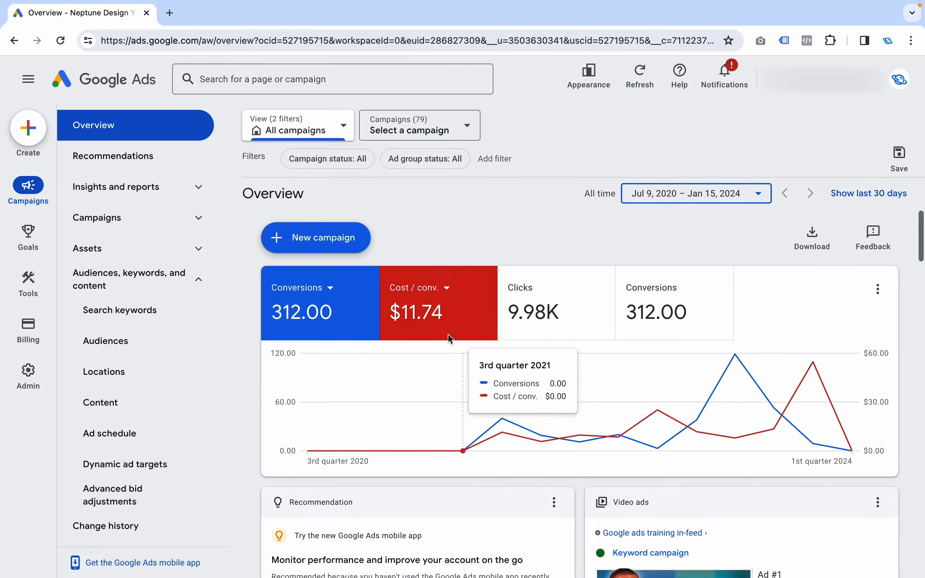
Step: Switch the Conversions and Cost / conv. lines off and back on in the Overview chart
{"action": "left_click", "coordinate": [361, 332]}
{"action": "left_click", "coordinate": [402, 324]}
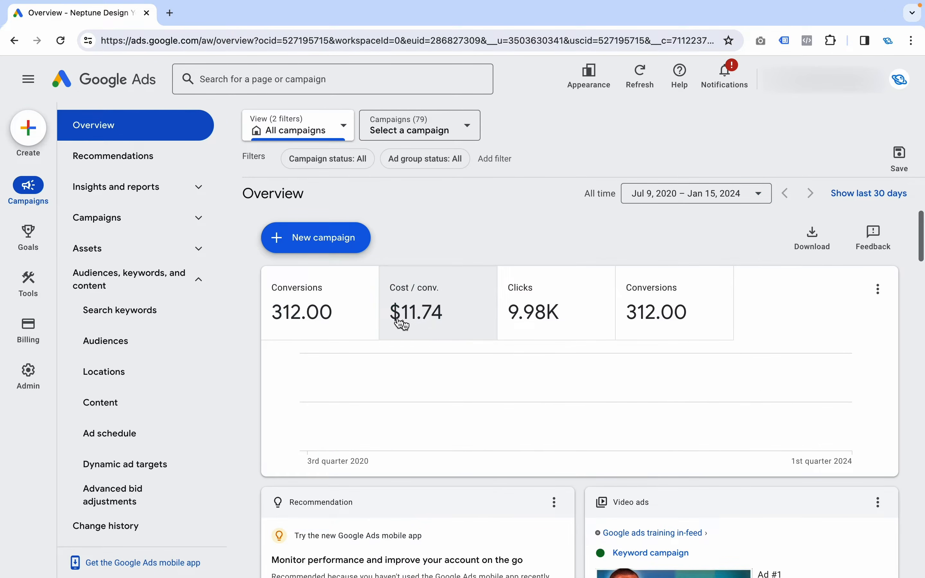
{"action": "left_click", "coordinate": [451, 314]}
Step: Show the third scorecard in the Overview chart and change its metric to Avg. CPC
{"action": "left_click", "coordinate": [537, 298]}
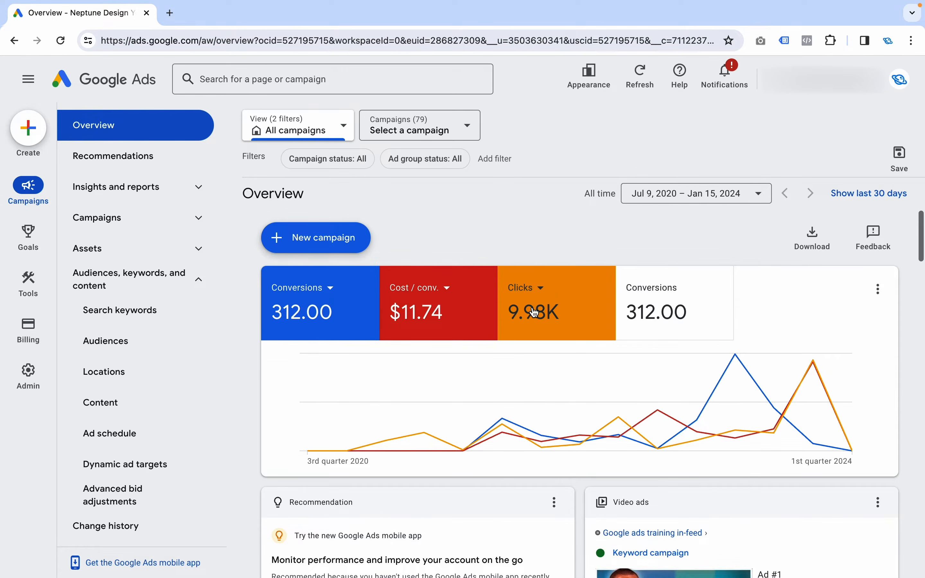
{"action": "left_click", "coordinate": [543, 291]}
{"action": "scroll", "coordinate": [550, 381], "scroll_direction": "down", "scroll_amount": 5}
{"action": "scroll", "coordinate": [549, 381], "scroll_direction": "up", "scroll_amount": 5}
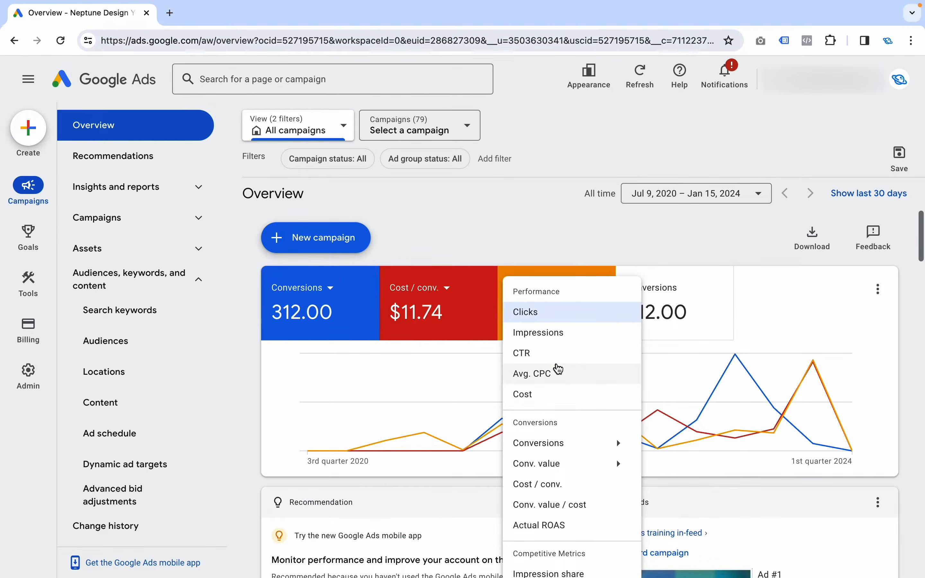
{"action": "left_click", "coordinate": [559, 368]}
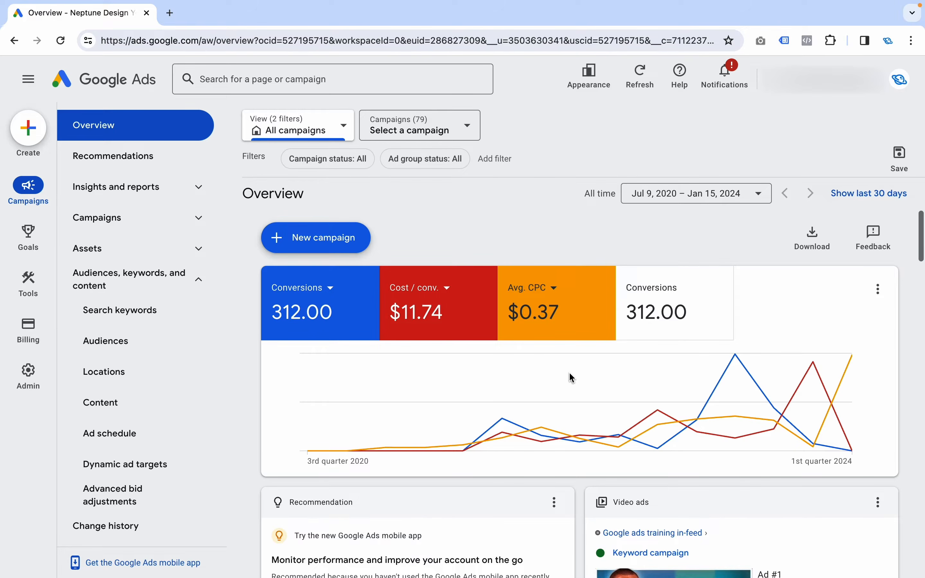
Step: Set the Overview's reporting period to Last 30 days and show the fourth scorecard's Conversions metric in the chart
{"action": "left_click", "coordinate": [675, 199]}
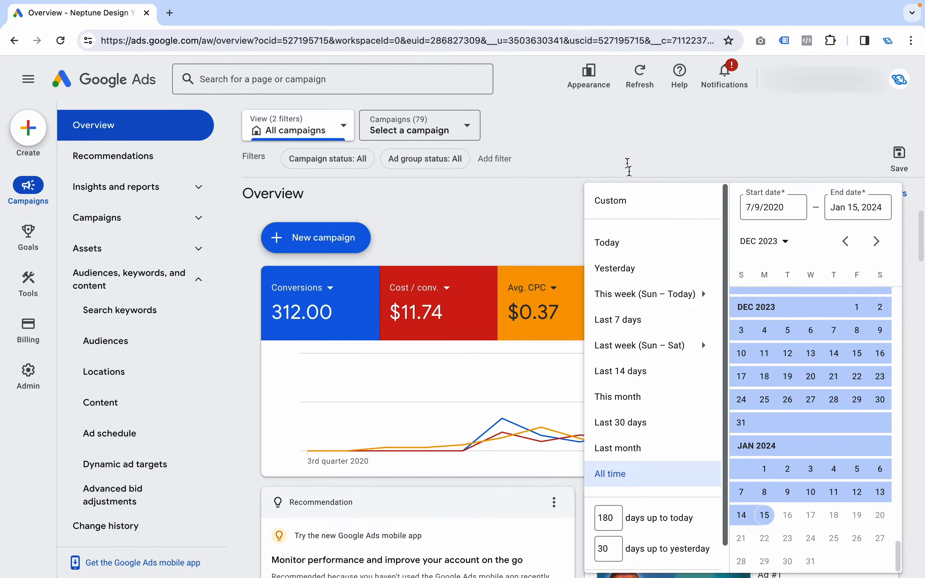
{"action": "left_click", "coordinate": [653, 420]}
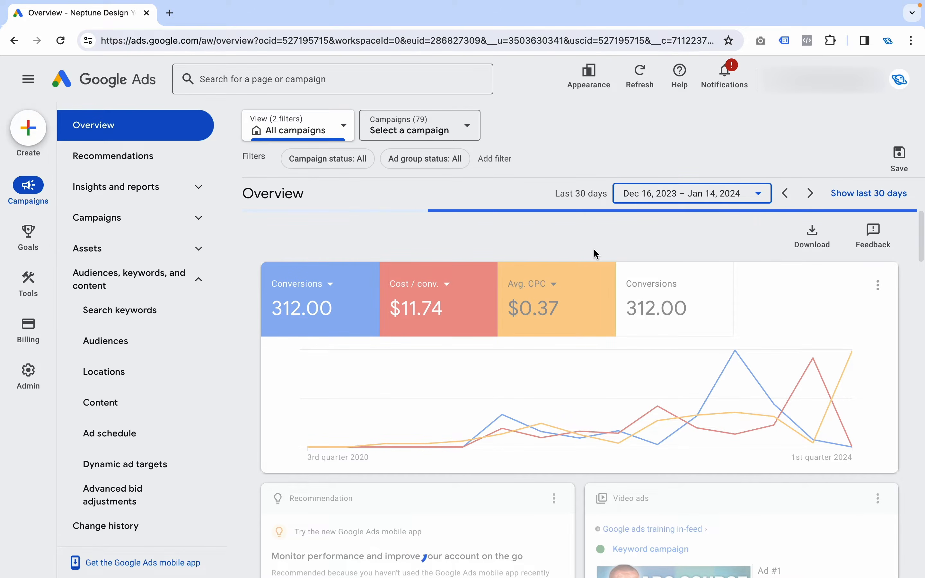
{"action": "left_click", "coordinate": [729, 279]}
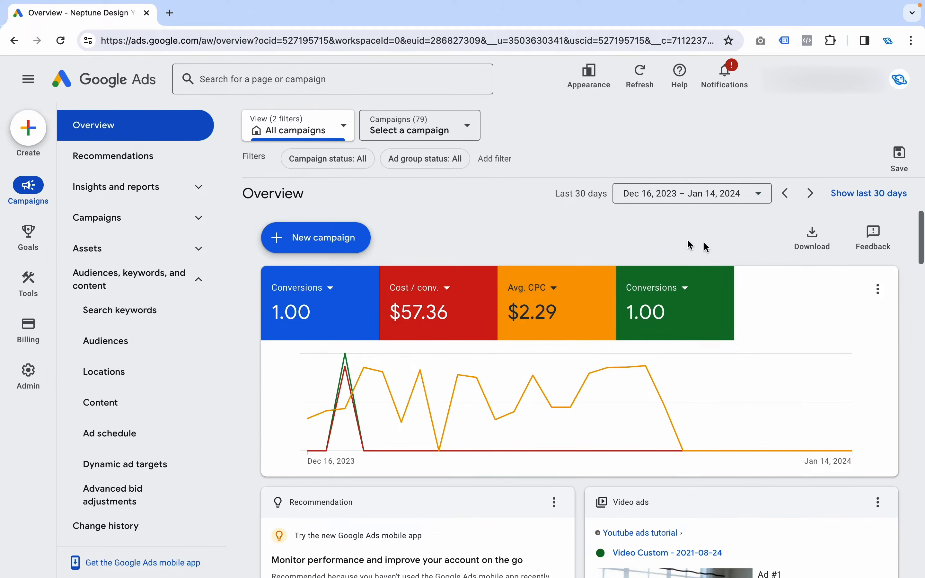
Step: Review the preset date ranges and the compare option for the Overview, leaving the reporting period as it is
{"action": "left_click", "coordinate": [710, 200]}
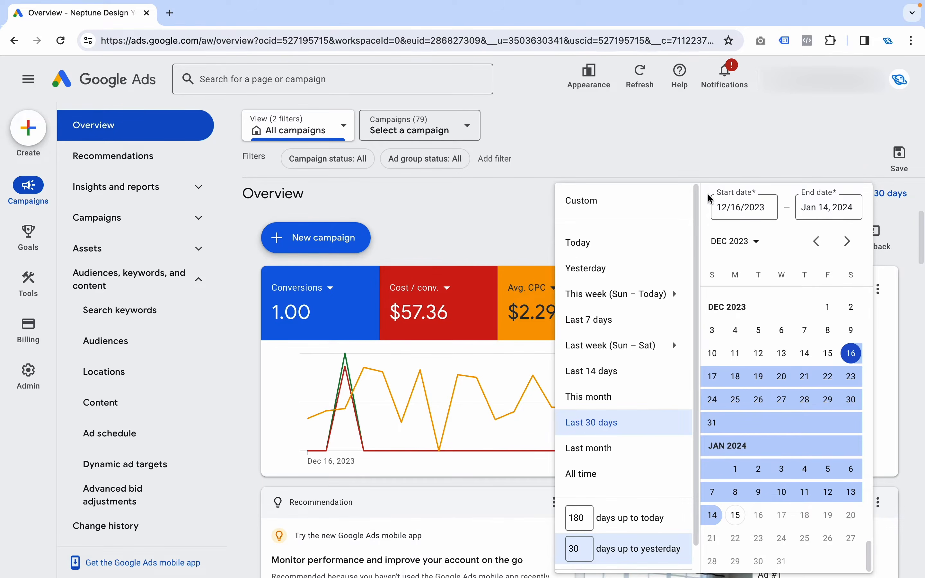
{"action": "scroll", "coordinate": [672, 341], "scroll_direction": "down", "scroll_amount": 1}
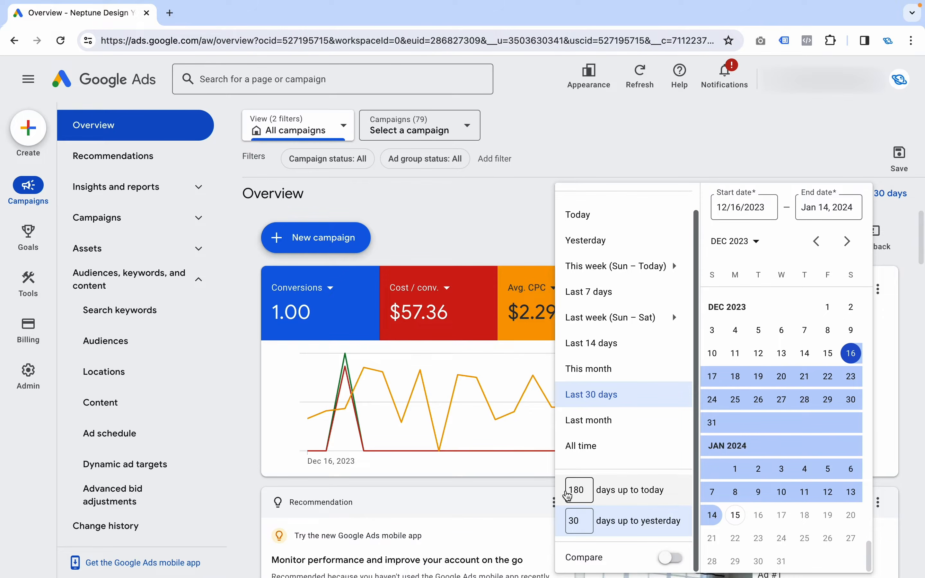
{"action": "left_click", "coordinate": [476, 249]}
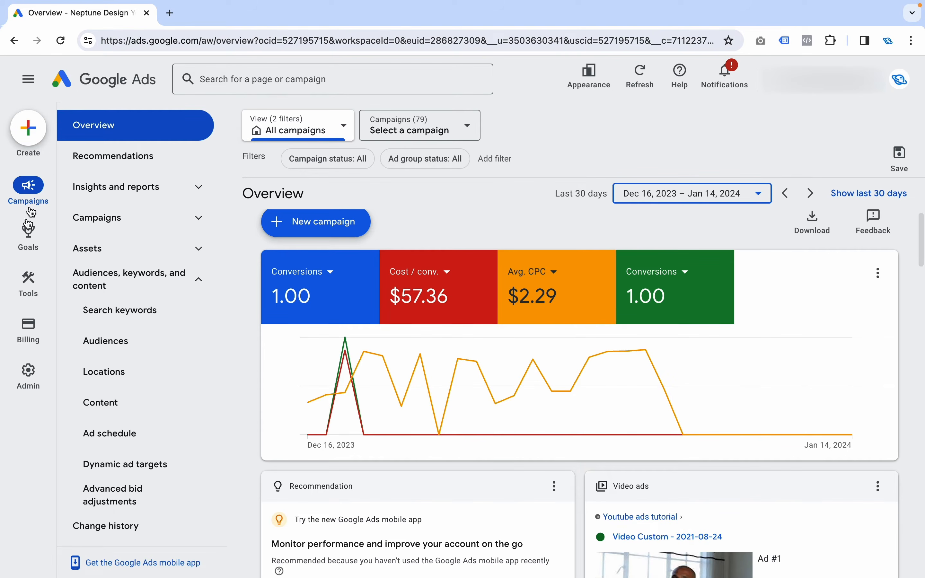
Step: Open the Overview of the campaign "[100 Leads] Profitable PPC Search Campaign Example" from the campaign selector
{"action": "mouse_move", "coordinate": [31, 382]}
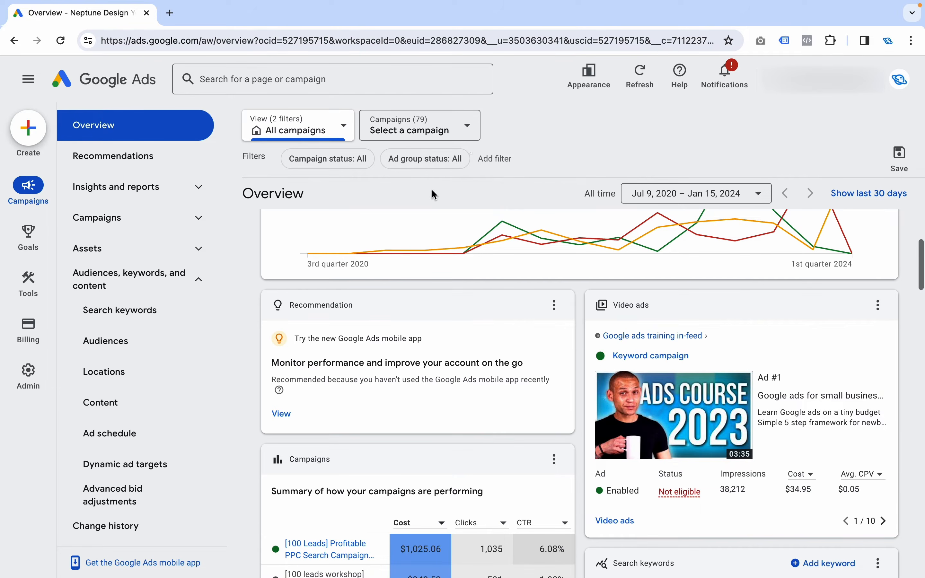
{"action": "left_click", "coordinate": [424, 116]}
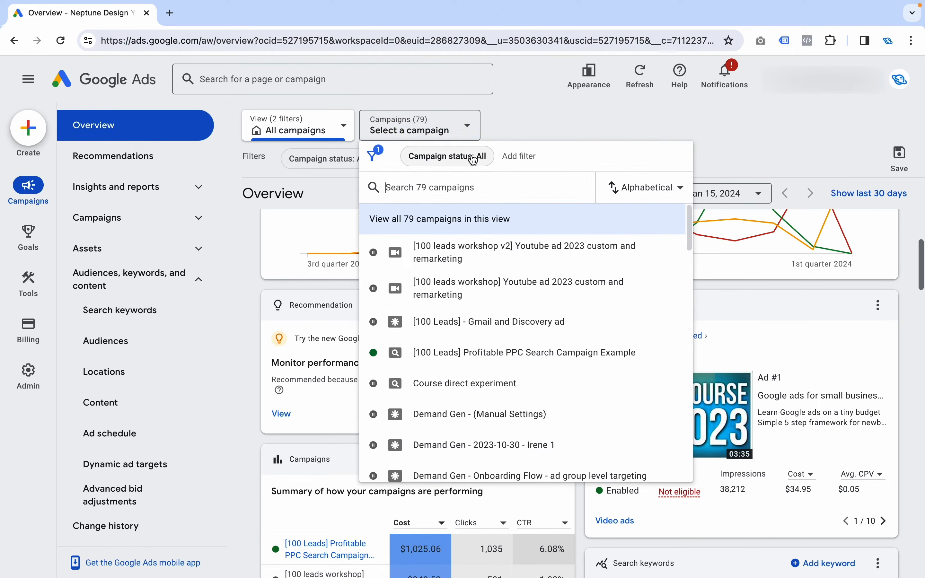
{"action": "left_click", "coordinate": [470, 348]}
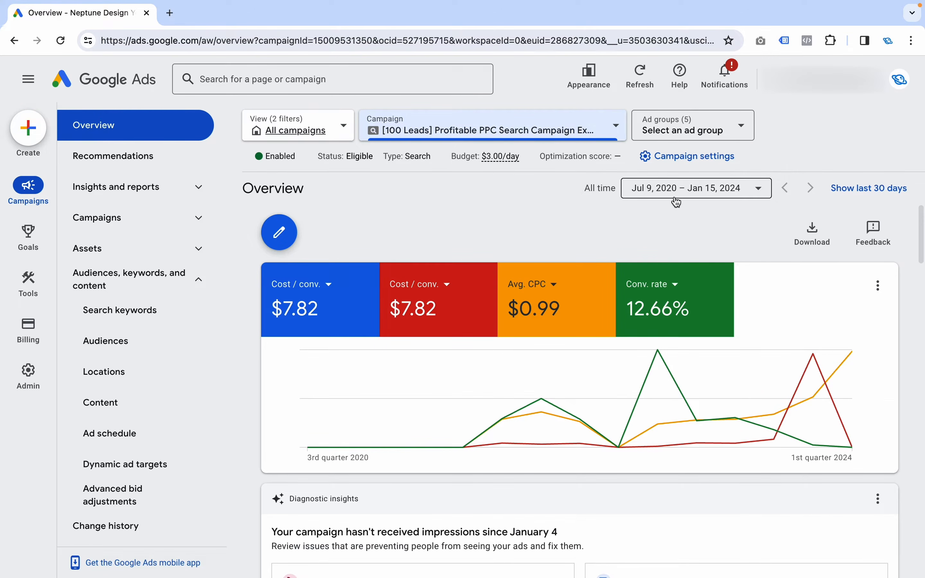
Step: Open the Search keywords report and examine its performance columns, from interactions and average cost through Quality Score to clicks
{"action": "left_click", "coordinate": [135, 316]}
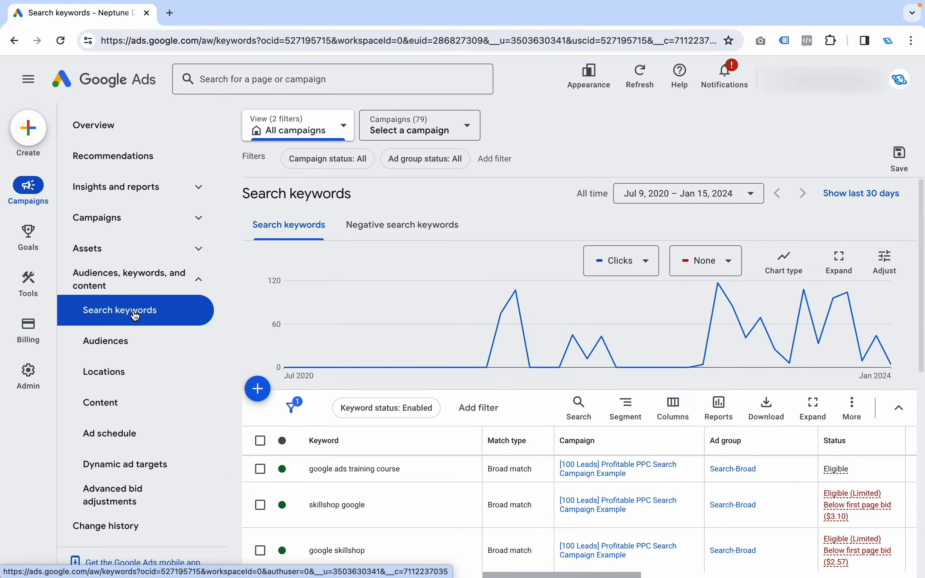
{"action": "scroll", "coordinate": [547, 229], "scroll_direction": "down", "scroll_amount": 3}
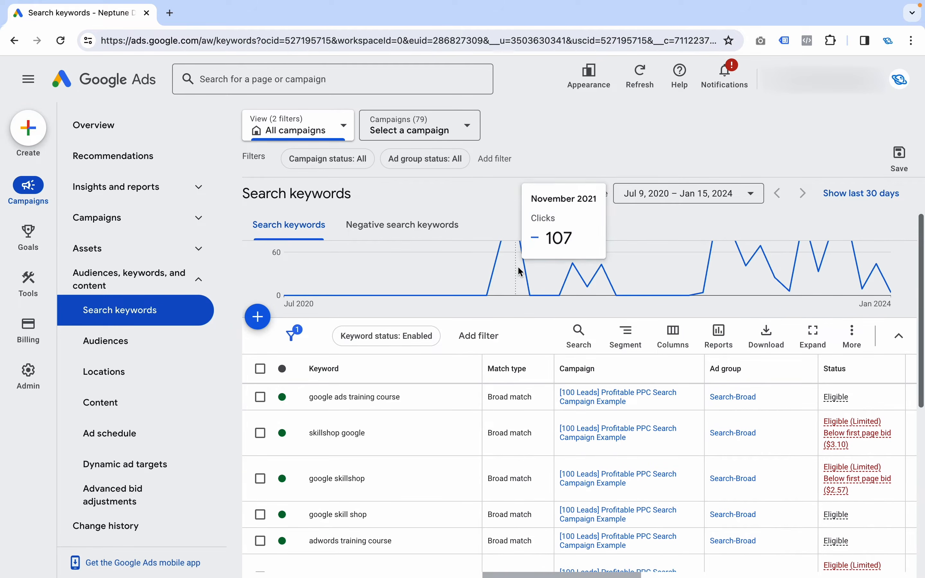
{"action": "scroll", "coordinate": [333, 421], "scroll_direction": "down", "scroll_amount": 1}
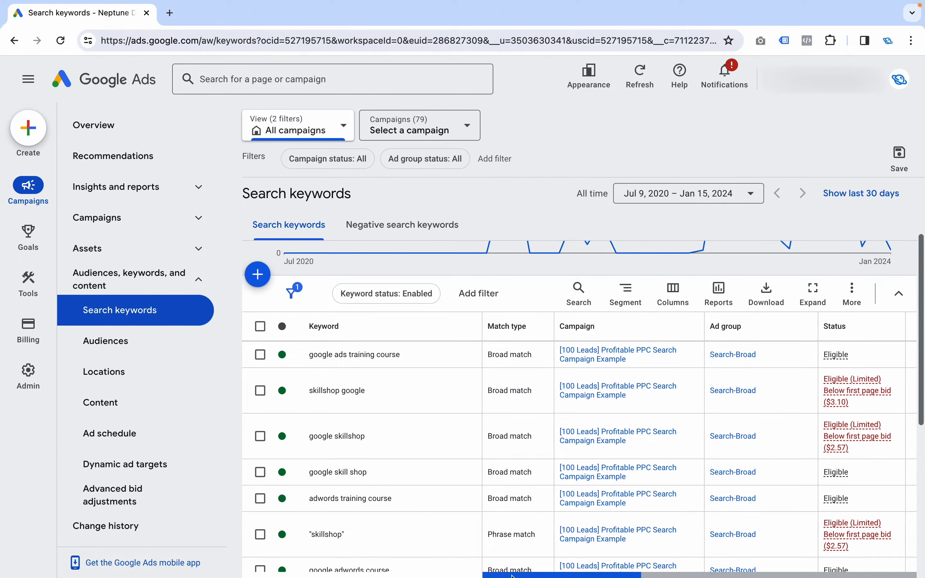
{"action": "left_click_drag", "start_coordinate": [513, 575], "coordinate": [776, 574]}
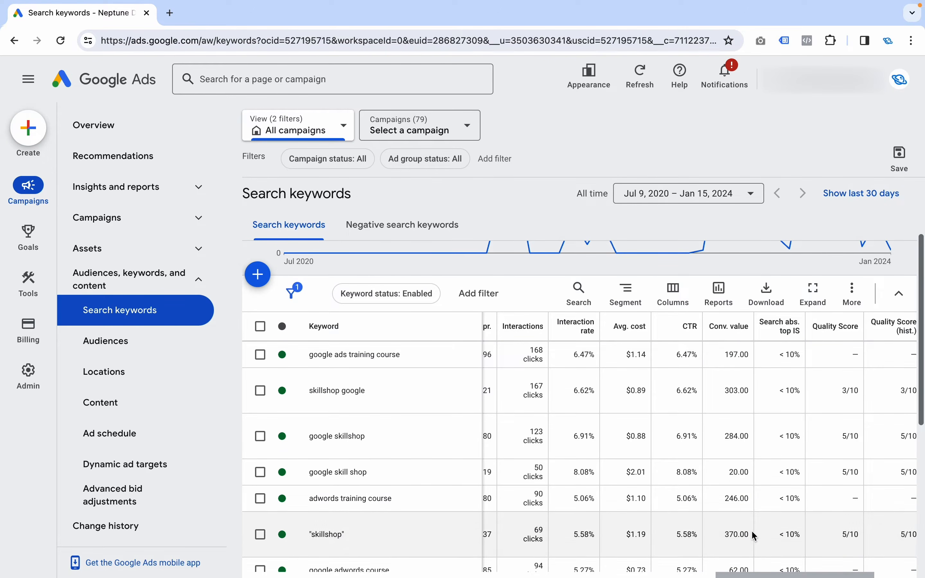
{"action": "mouse_move", "coordinate": [753, 574]}
{"action": "left_mouse_down"}
{"action": "mouse_move", "coordinate": [725, 574]}
{"action": "mouse_move", "coordinate": [763, 570]}
{"action": "left_mouse_up"}
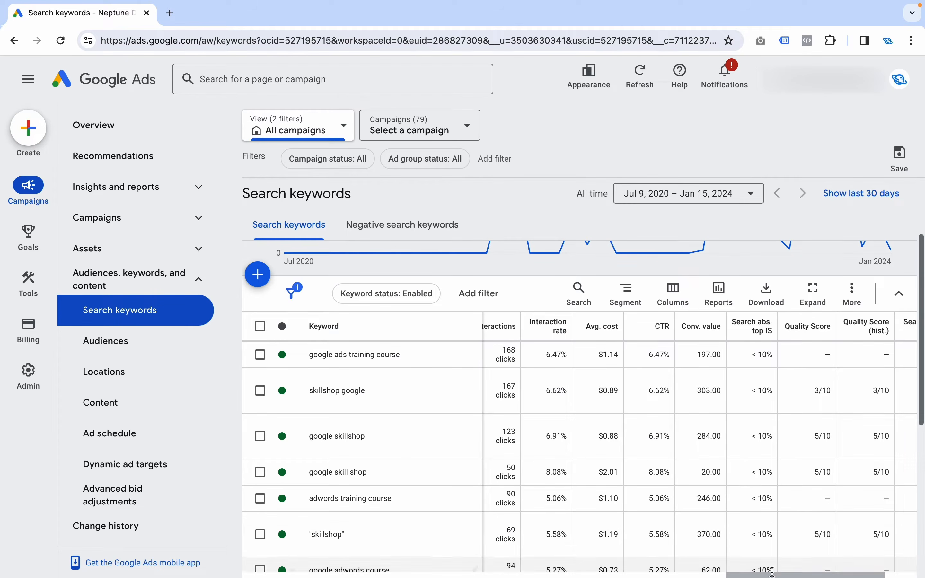
{"action": "left_click_drag", "start_coordinate": [766, 570], "coordinate": [810, 569]}
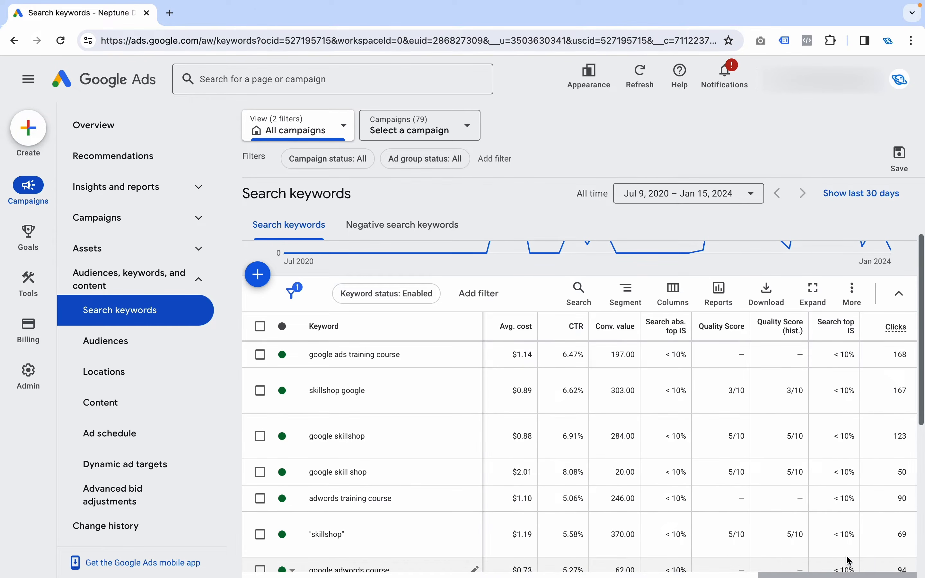
Step: Open the column settings for the keywords table and expand the Recommended columns group
{"action": "left_click", "coordinate": [673, 306]}
{"action": "left_click", "coordinate": [670, 332]}
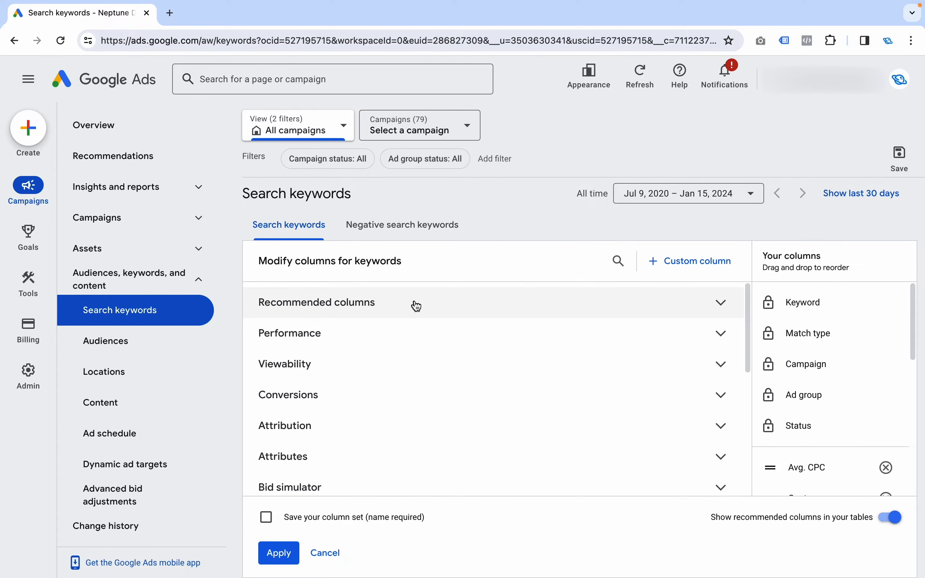
{"action": "left_click", "coordinate": [719, 304]}
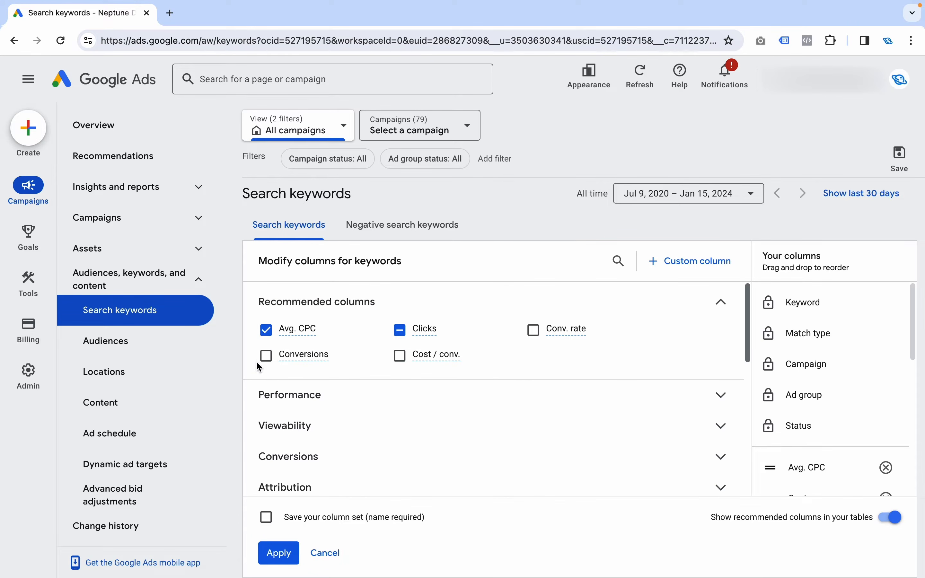
Step: Look through the Performance and Viewability groups of available keyword columns, collapsing each one again
{"action": "left_click", "coordinate": [726, 396]}
{"action": "left_click", "coordinate": [725, 401]}
{"action": "left_click", "coordinate": [719, 436]}
{"action": "left_click", "coordinate": [721, 431]}
{"action": "left_click", "coordinate": [722, 396]}
{"action": "left_click", "coordinate": [722, 396]}
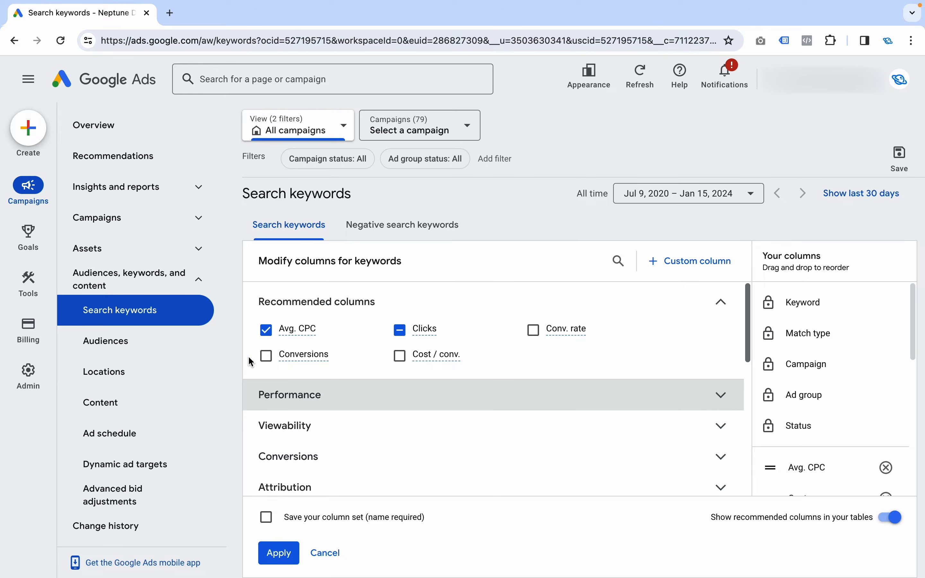
Step: Add the recommended columns Conv. rate, Conversions and Cost / conv. to the keywords table
{"action": "mouse_move", "coordinate": [261, 360]}
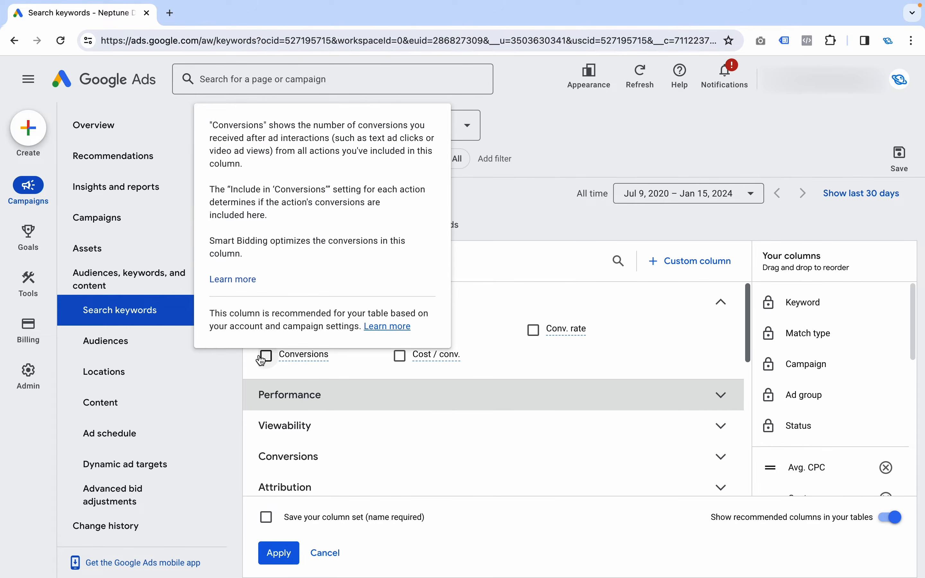
{"action": "left_click", "coordinate": [534, 331]}
{"action": "left_click", "coordinate": [298, 361]}
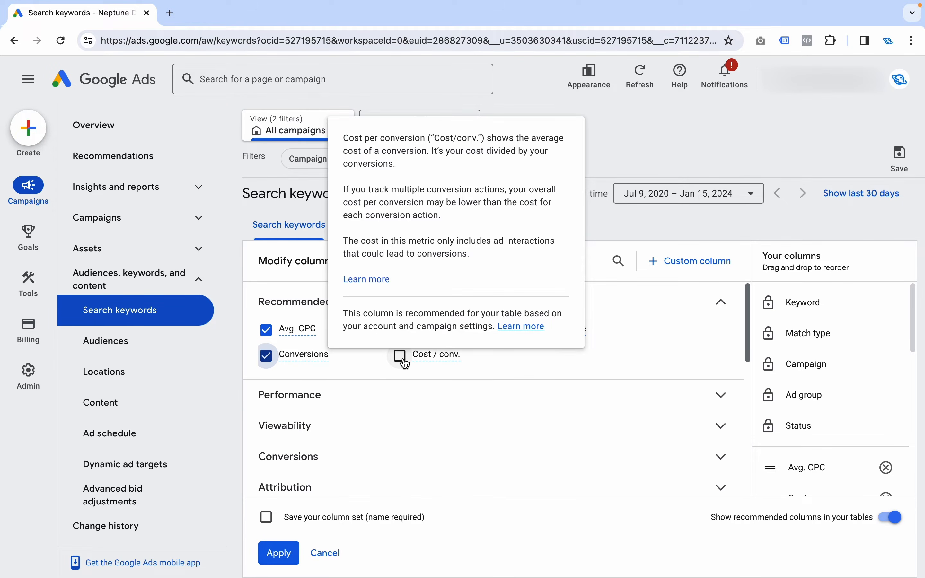
{"action": "left_click", "coordinate": [406, 363]}
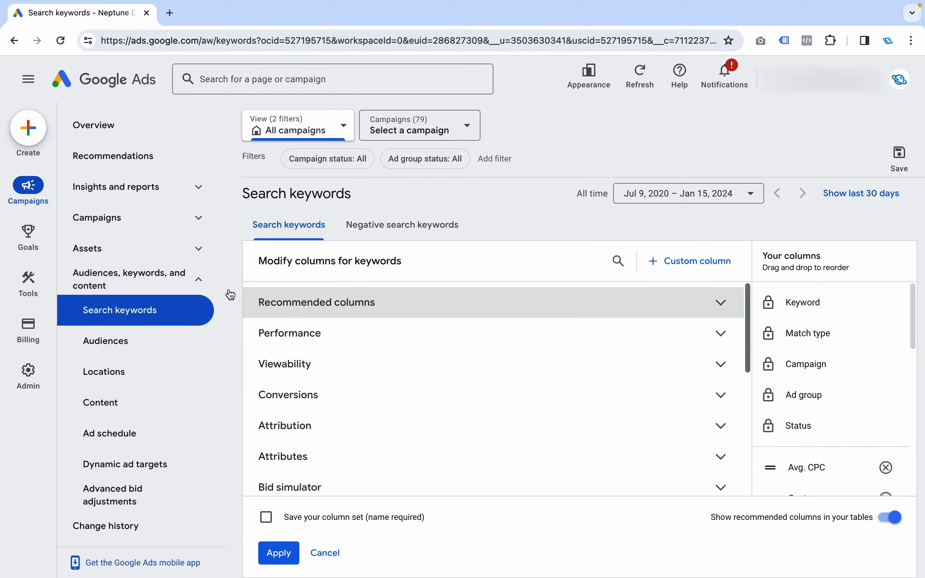
Step: Add the Search impr. share column from the Competitive metrics group and apply the column selection
{"action": "scroll", "coordinate": [401, 340], "scroll_direction": "down", "scroll_amount": 5}
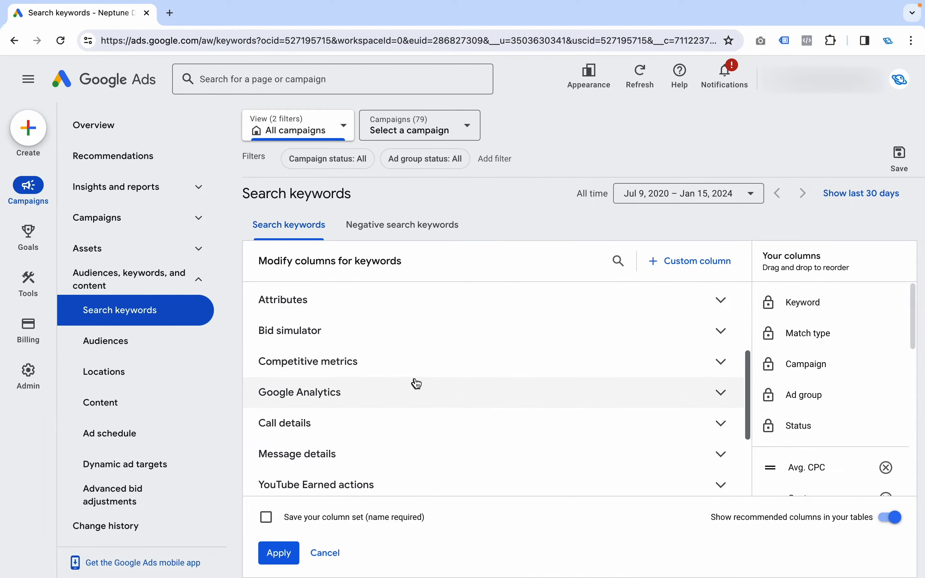
{"action": "scroll", "coordinate": [415, 384], "scroll_direction": "up", "scroll_amount": 1}
{"action": "left_click", "coordinate": [406, 377]}
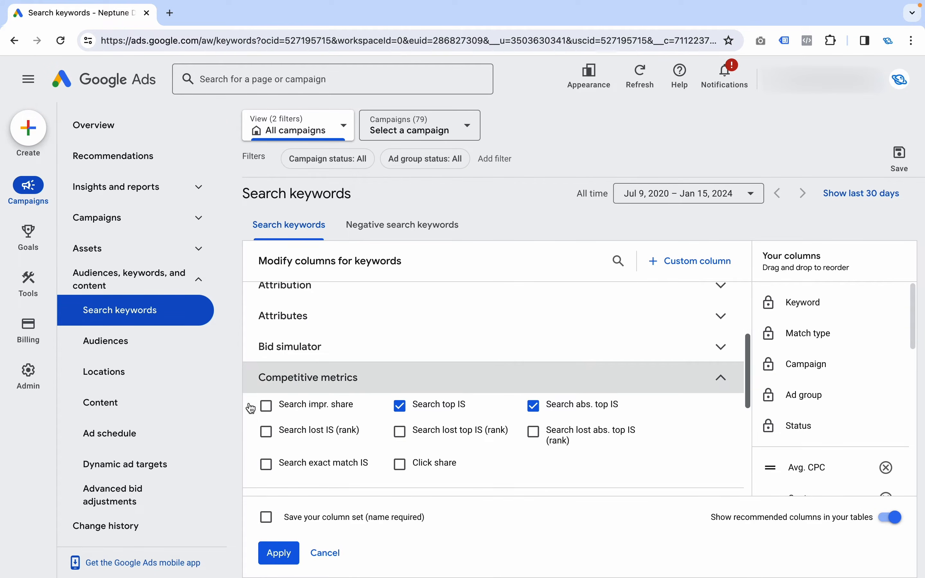
{"action": "left_click", "coordinate": [266, 407]}
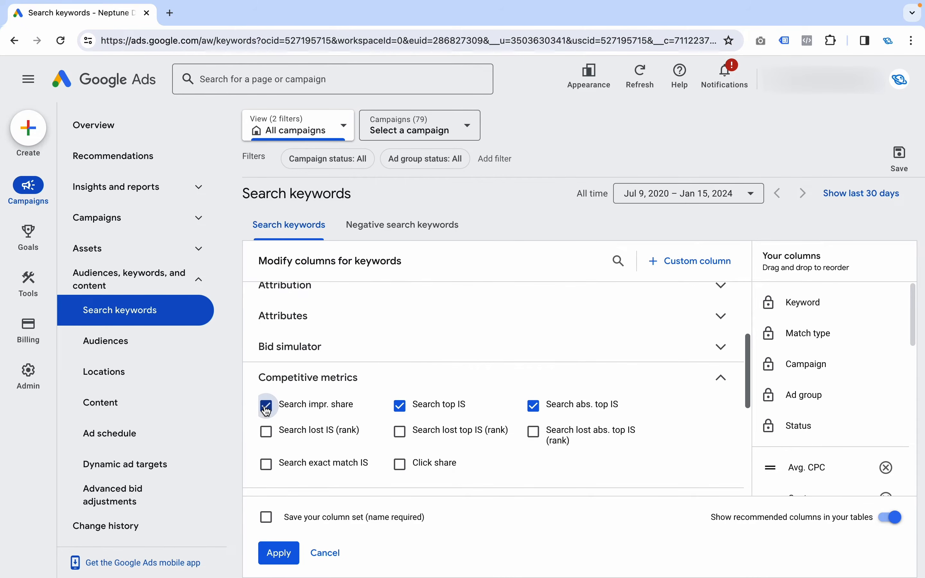
{"action": "left_click", "coordinate": [283, 554]}
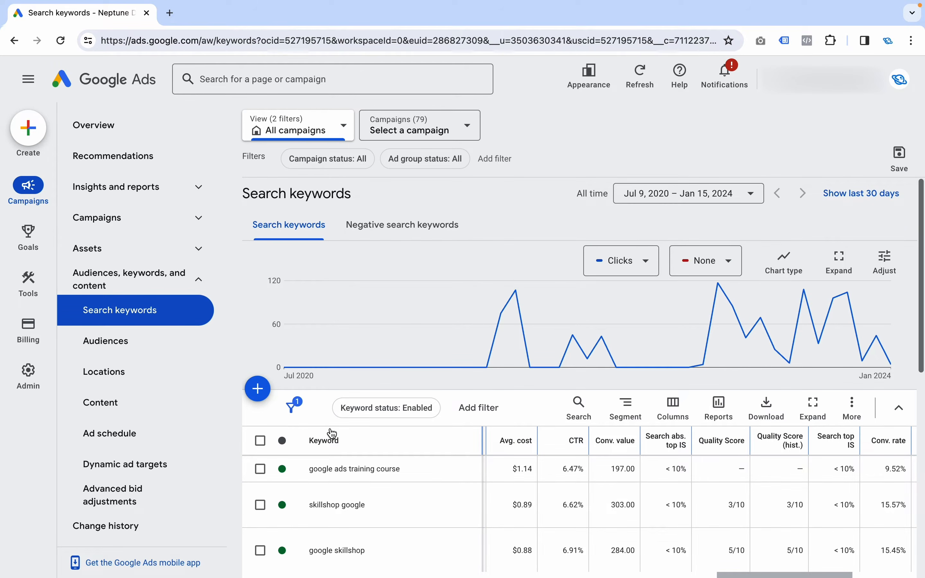
Step: Widen the Conversions column in the keywords table and sort the keywords by conversions in descending order
{"action": "left_click_drag", "start_coordinate": [725, 574], "coordinate": [840, 572]}
{"action": "scroll", "coordinate": [791, 524], "scroll_direction": "down", "scroll_amount": 3}
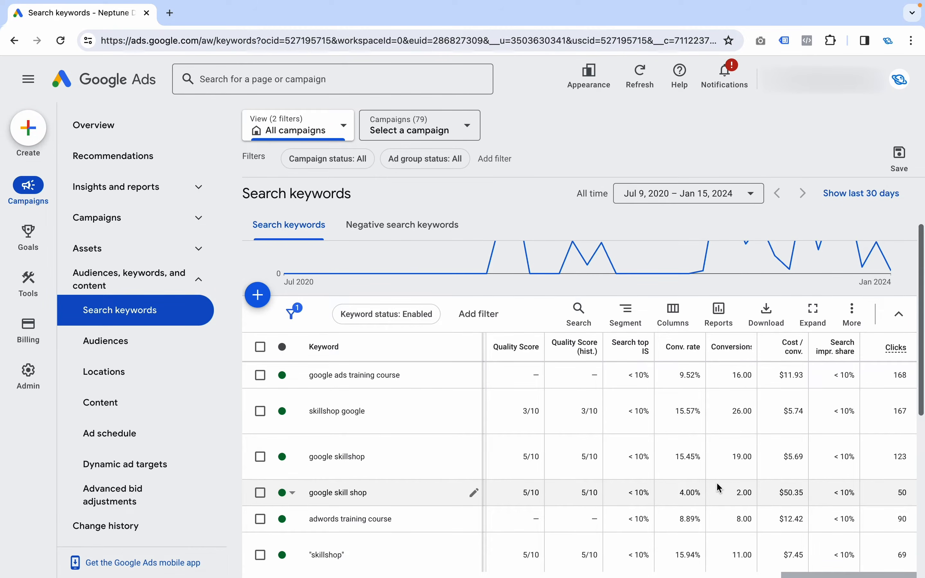
{"action": "mouse_move", "coordinate": [690, 352]}
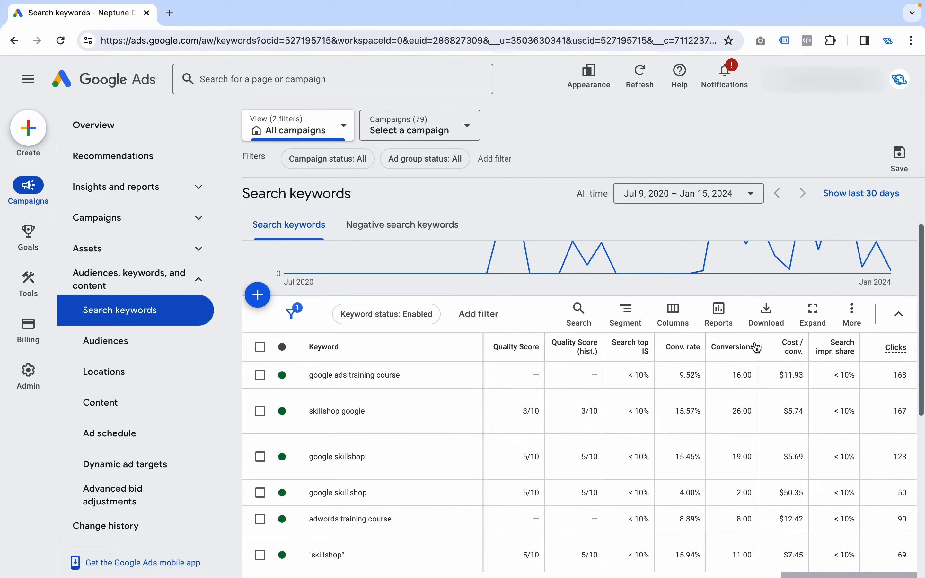
{"action": "left_click_drag", "start_coordinate": [759, 345], "coordinate": [797, 345]}
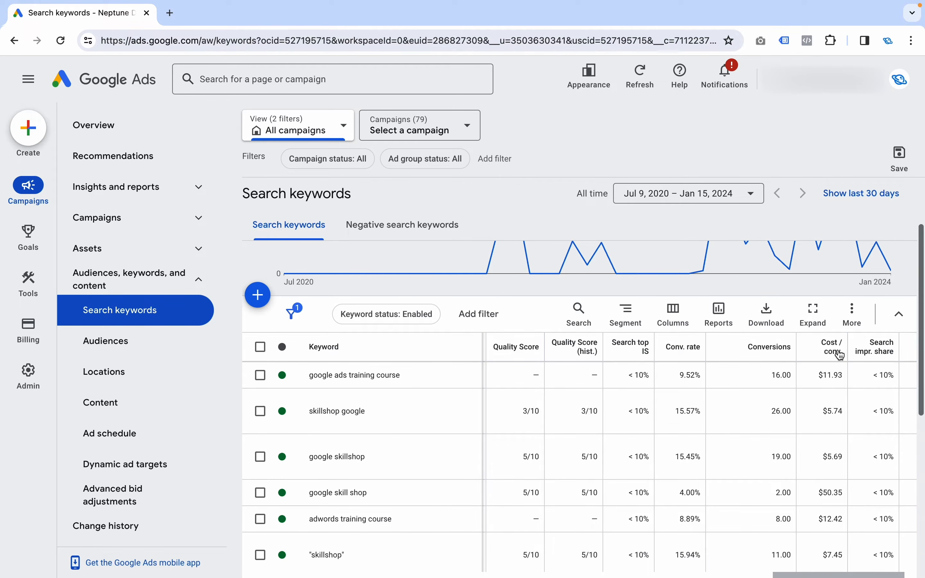
{"action": "left_click", "coordinate": [767, 358]}
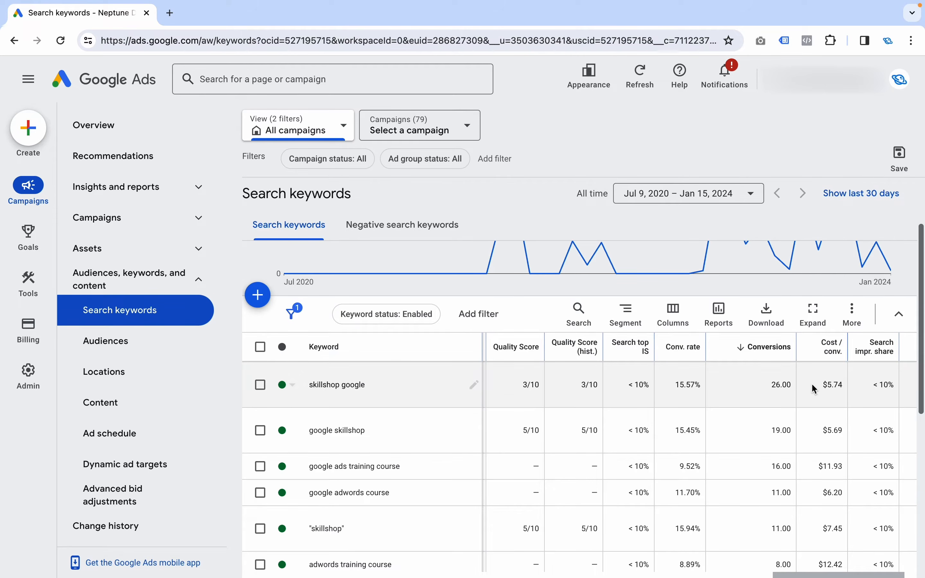
Step: Select the keyword "google skill shop" at the end of the list, view its edit options, and deselect it
{"action": "scroll", "coordinate": [821, 471], "scroll_direction": "down", "scroll_amount": 1}
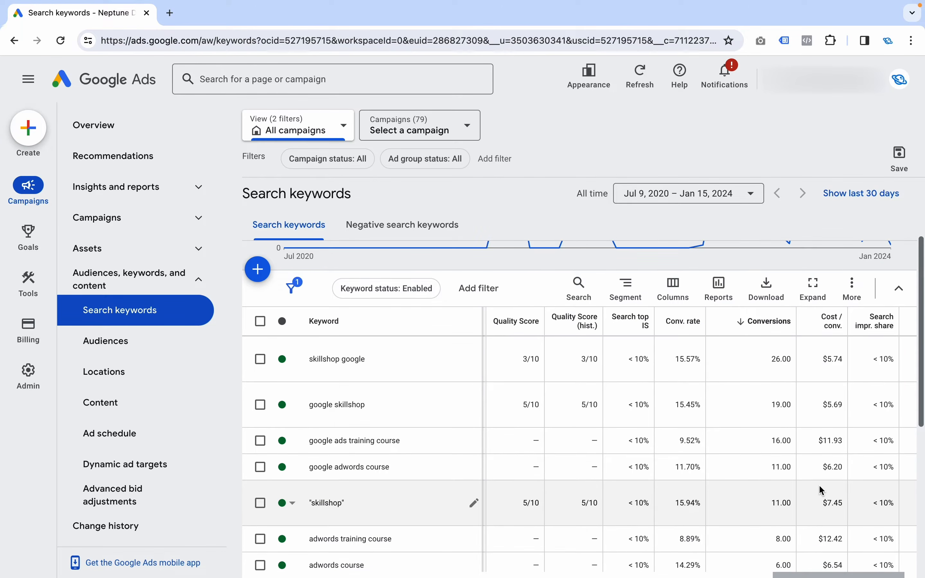
{"action": "scroll", "coordinate": [823, 493], "scroll_direction": "down", "scroll_amount": 1}
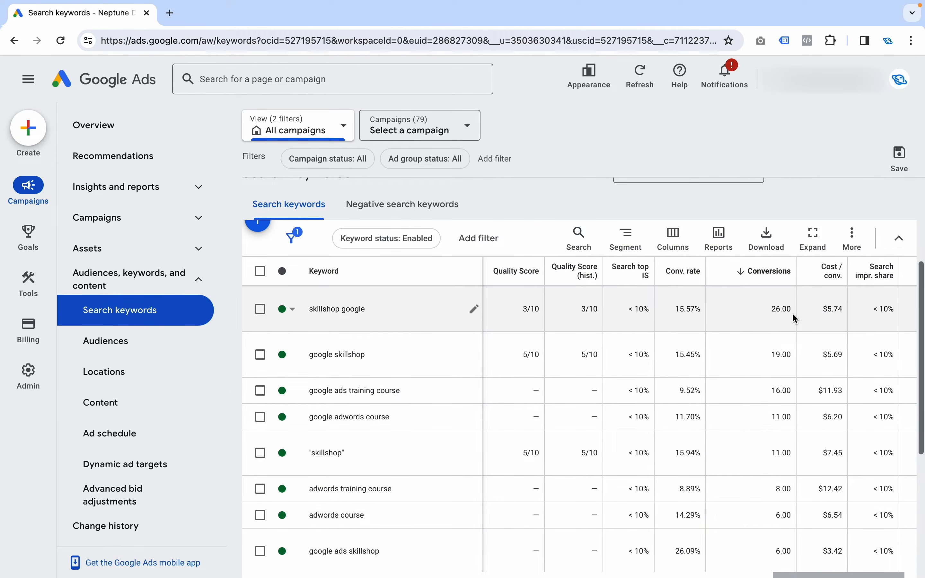
{"action": "scroll", "coordinate": [797, 319], "scroll_direction": "down", "scroll_amount": 4}
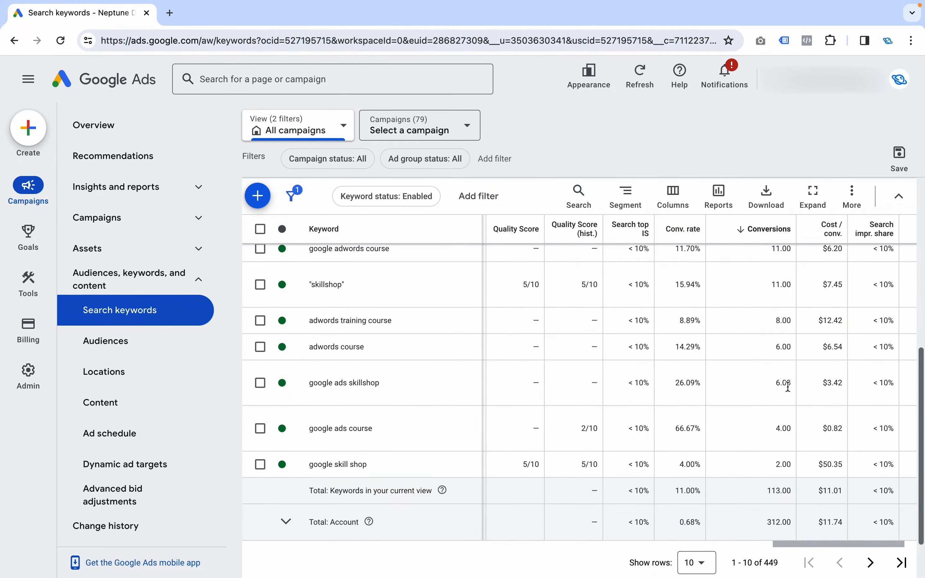
{"action": "left_click", "coordinate": [261, 465]}
{"action": "left_click", "coordinate": [336, 205]}
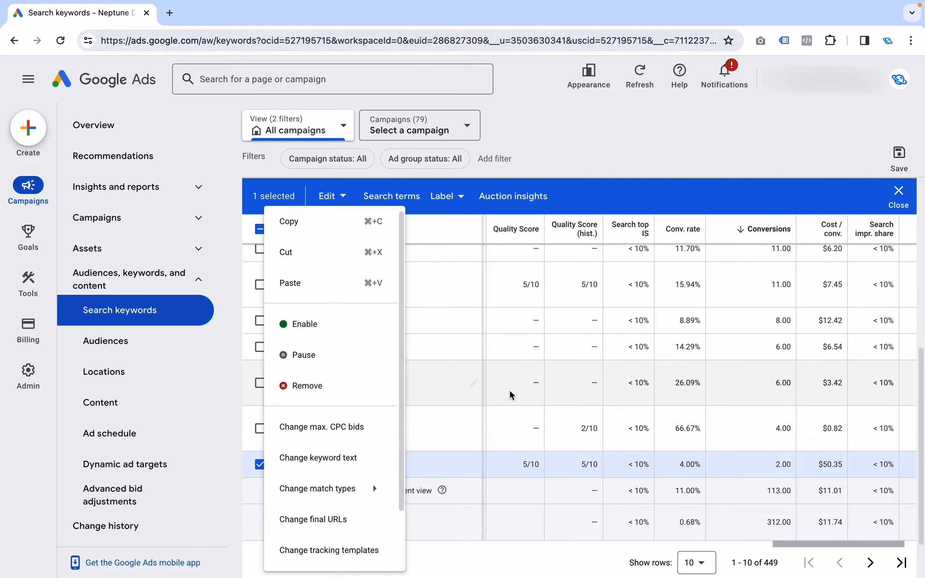
{"action": "left_click", "coordinate": [251, 465]}
Step: Reopen the column settings for the keywords table and look through the order of the selected columns
{"action": "scroll", "coordinate": [683, 353], "scroll_direction": "up", "scroll_amount": 3}
{"action": "scroll", "coordinate": [711, 401], "scroll_direction": "down", "scroll_amount": 2}
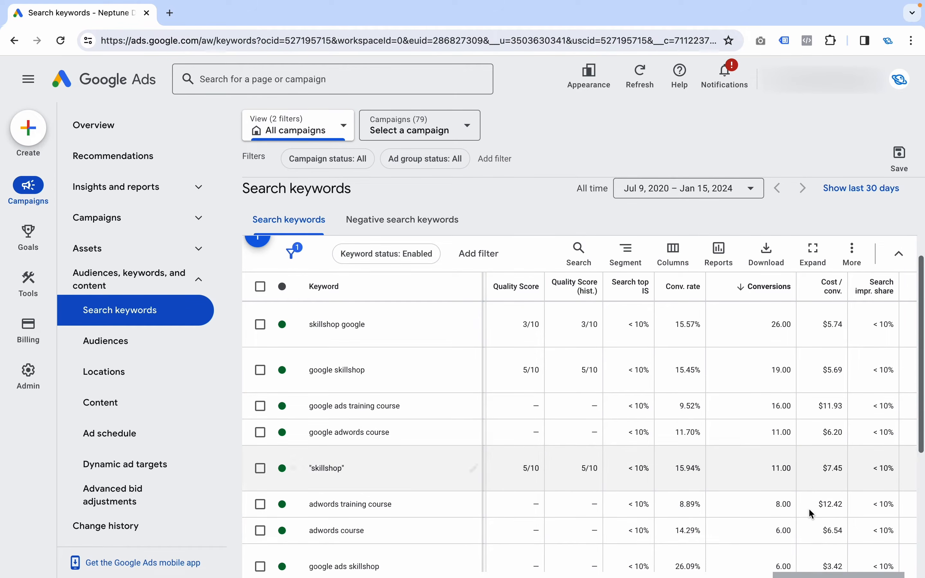
{"action": "left_click_drag", "start_coordinate": [815, 575], "coordinate": [828, 574]}
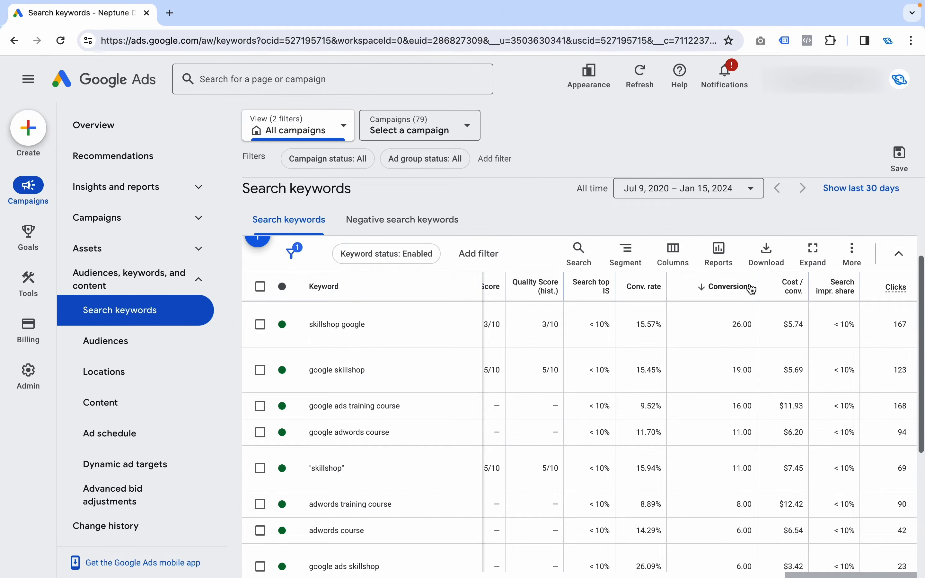
{"action": "left_click", "coordinate": [673, 264]}
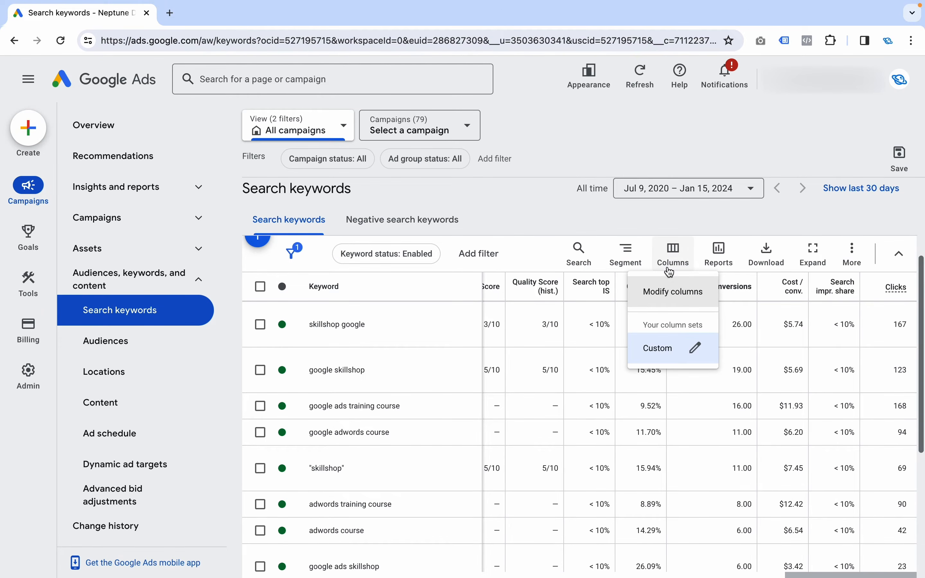
{"action": "left_click", "coordinate": [667, 292]}
{"action": "scroll", "coordinate": [851, 405], "scroll_direction": "down", "scroll_amount": 1}
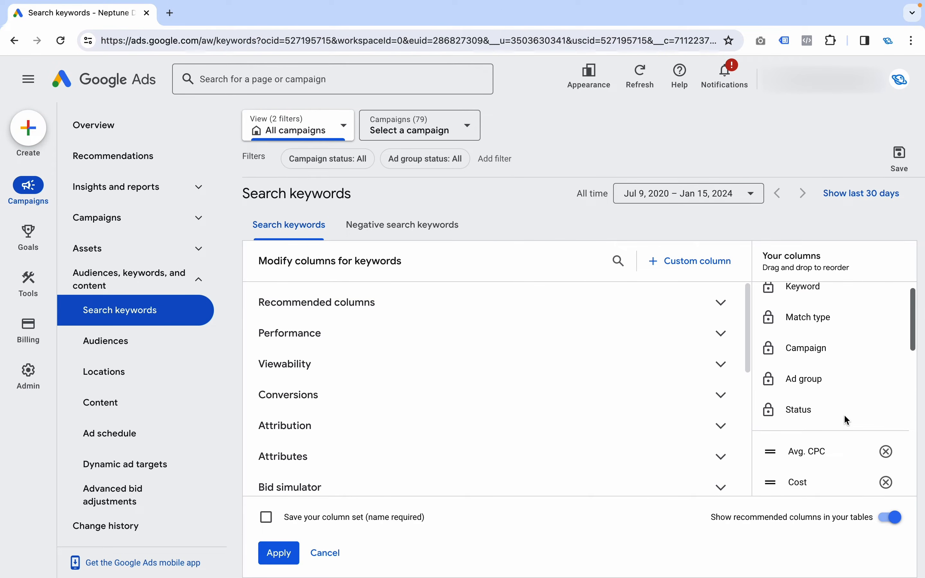
{"action": "scroll", "coordinate": [847, 420], "scroll_direction": "down", "scroll_amount": 7}
{"action": "scroll", "coordinate": [809, 377], "scroll_direction": "up", "scroll_amount": 3}
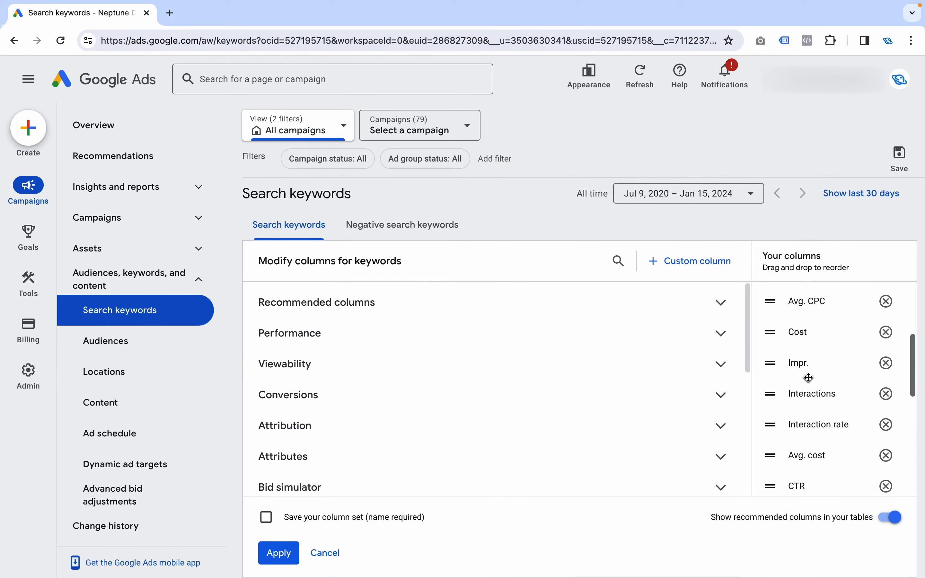
Step: Move the Cost column to the end of the column order, after Clicks, and apply the change
{"action": "left_click_drag", "start_coordinate": [780, 334], "coordinate": [801, 475]}
{"action": "scroll", "coordinate": [784, 326], "scroll_direction": "up", "scroll_amount": 2}
{"action": "scroll", "coordinate": [792, 386], "scroll_direction": "down", "scroll_amount": 4}
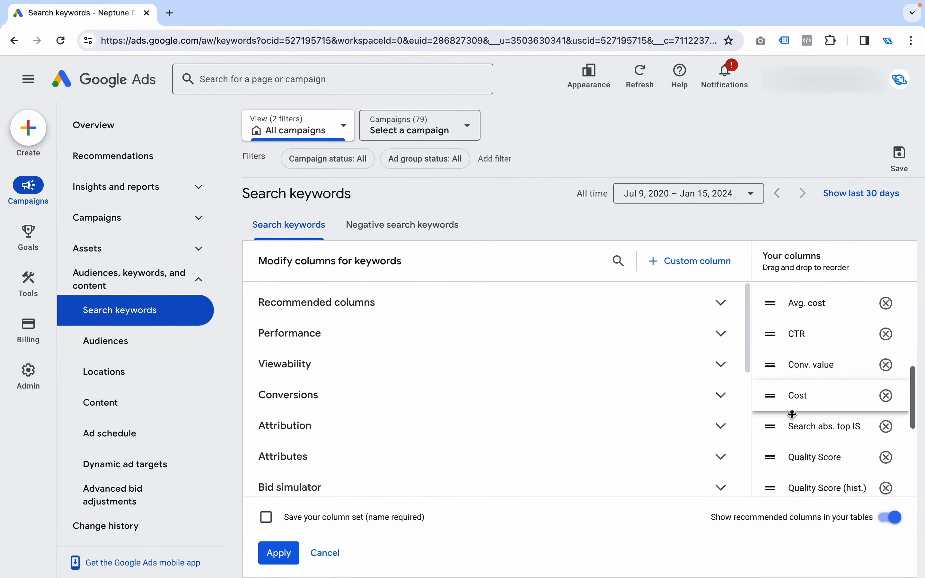
{"action": "left_click_drag", "start_coordinate": [777, 361], "coordinate": [776, 479]}
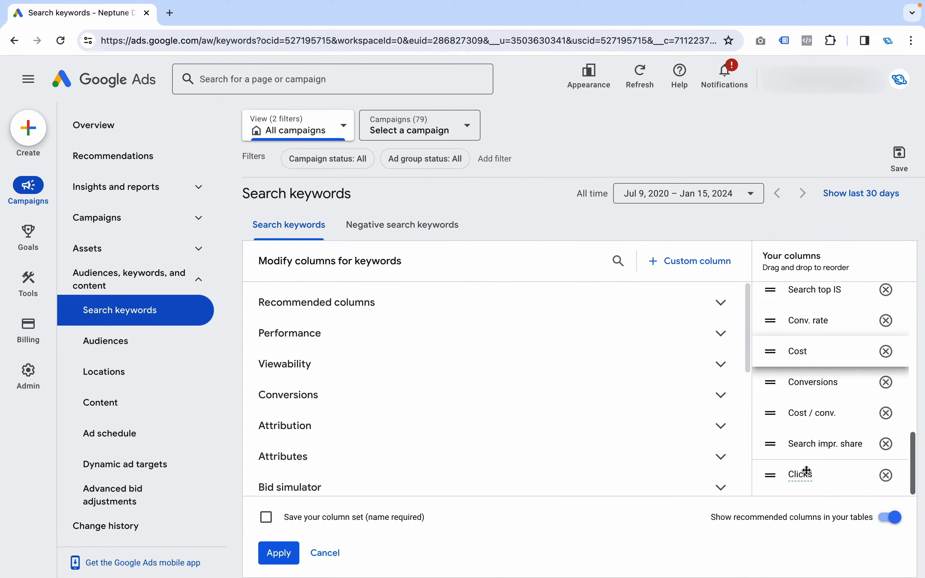
{"action": "left_click_drag", "start_coordinate": [779, 351], "coordinate": [778, 483]}
{"action": "left_click_drag", "start_coordinate": [774, 356], "coordinate": [775, 440]}
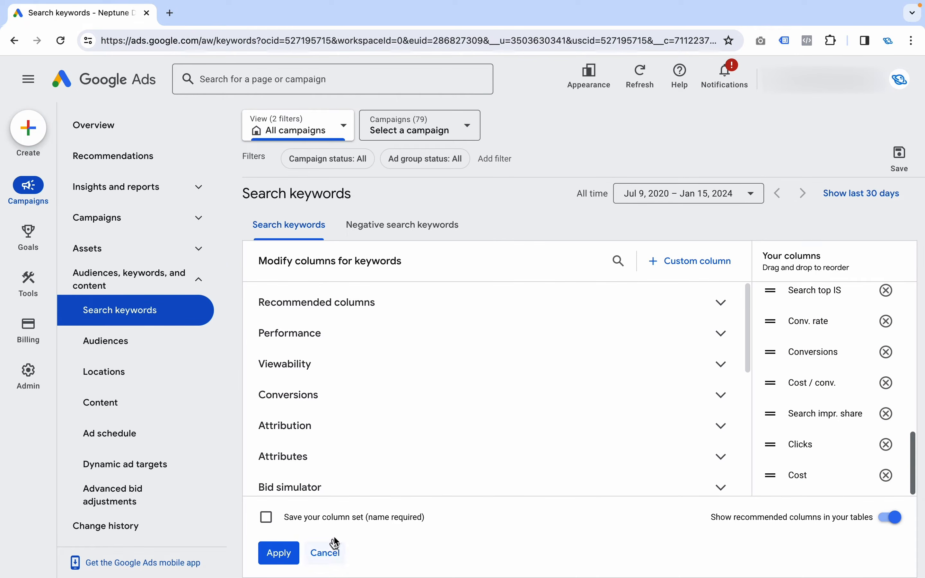
{"action": "left_click", "coordinate": [294, 553]}
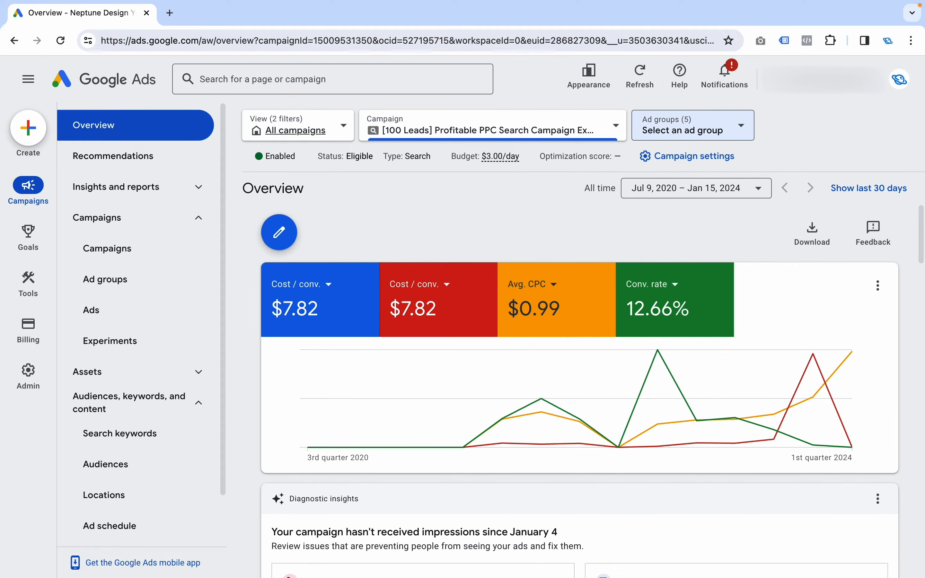
Step: Look over the settings of the campaign "[100 Leads] Profitable PPC Search Campaign Example", close them, and open its Search keywords report
{"action": "left_click", "coordinate": [687, 160]}
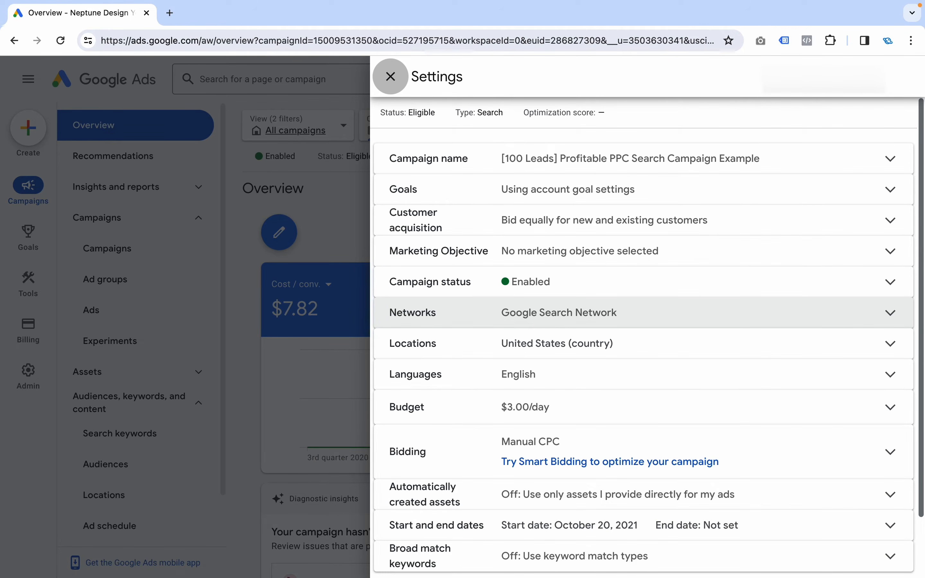
{"action": "left_click", "coordinate": [320, 211]}
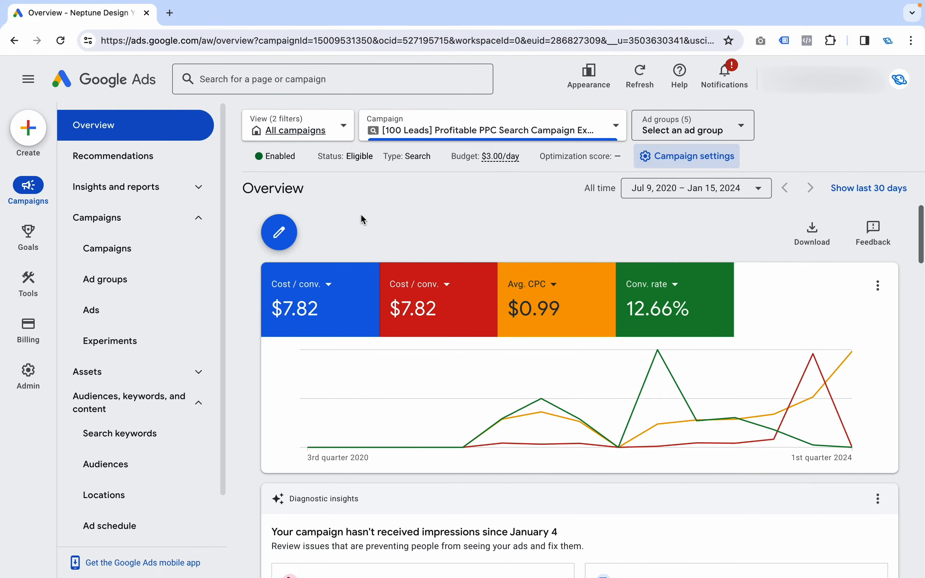
{"action": "scroll", "coordinate": [145, 331], "scroll_direction": "down", "scroll_amount": 1}
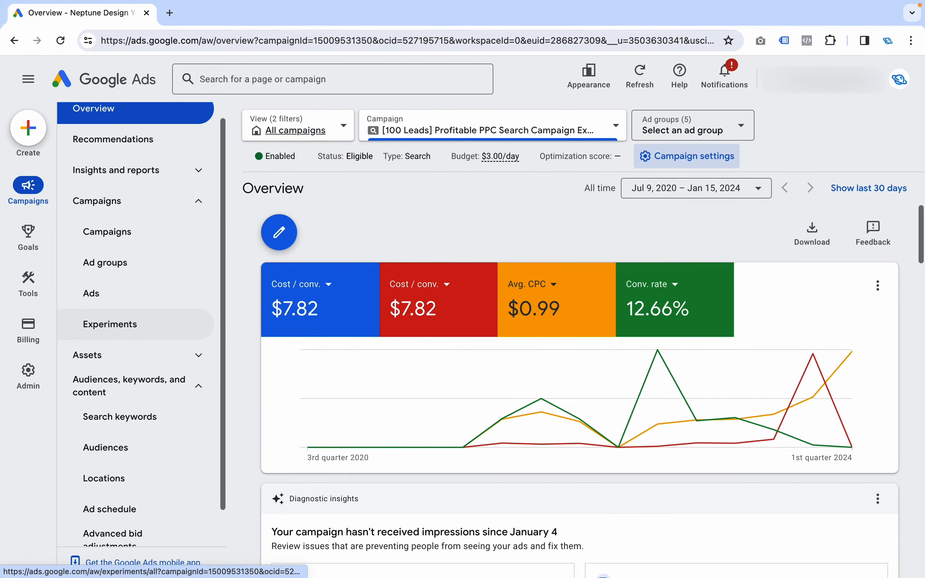
{"action": "left_click", "coordinate": [139, 417]}
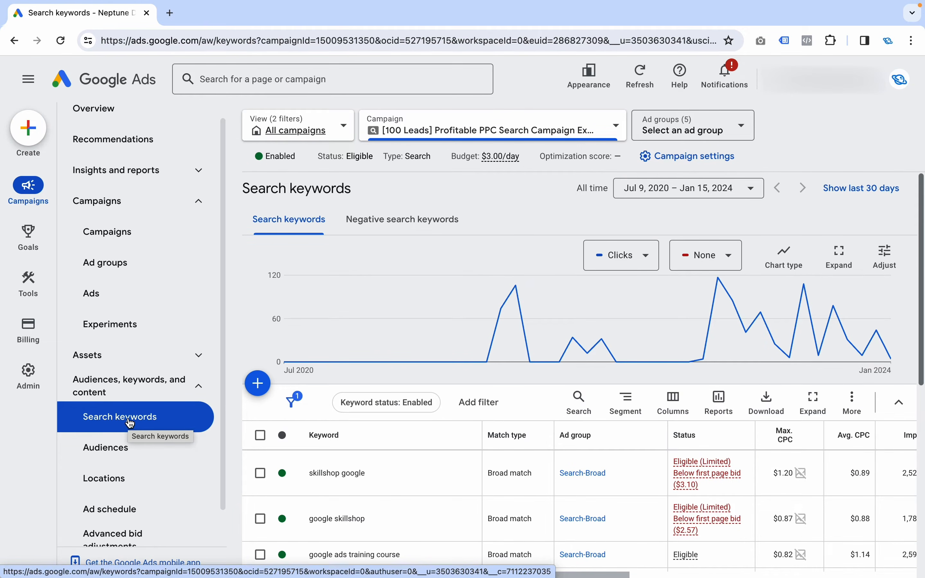
Step: Collapse the Campaigns section of the page navigation and leave the Insights and reports section expanded
{"action": "left_click", "coordinate": [199, 172]}
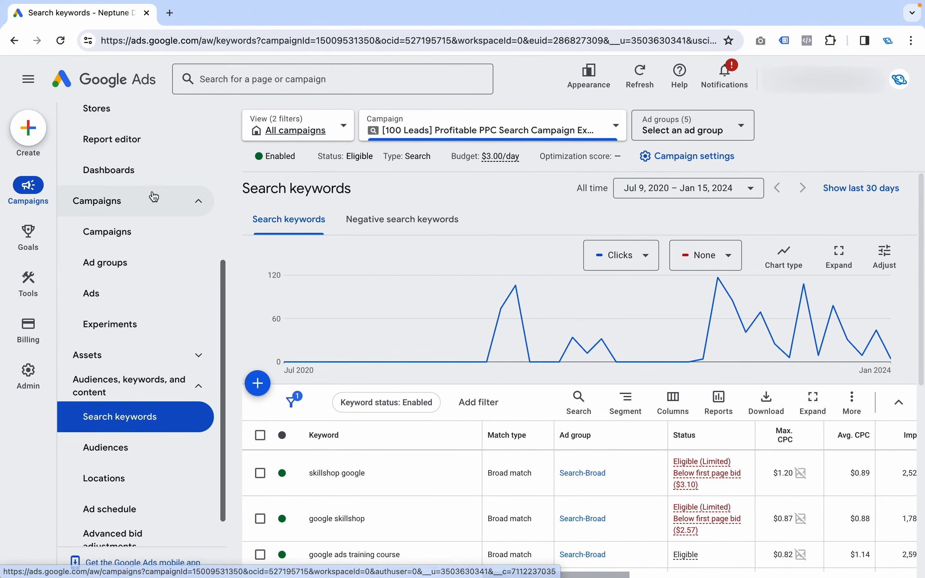
{"action": "left_click", "coordinate": [193, 201]}
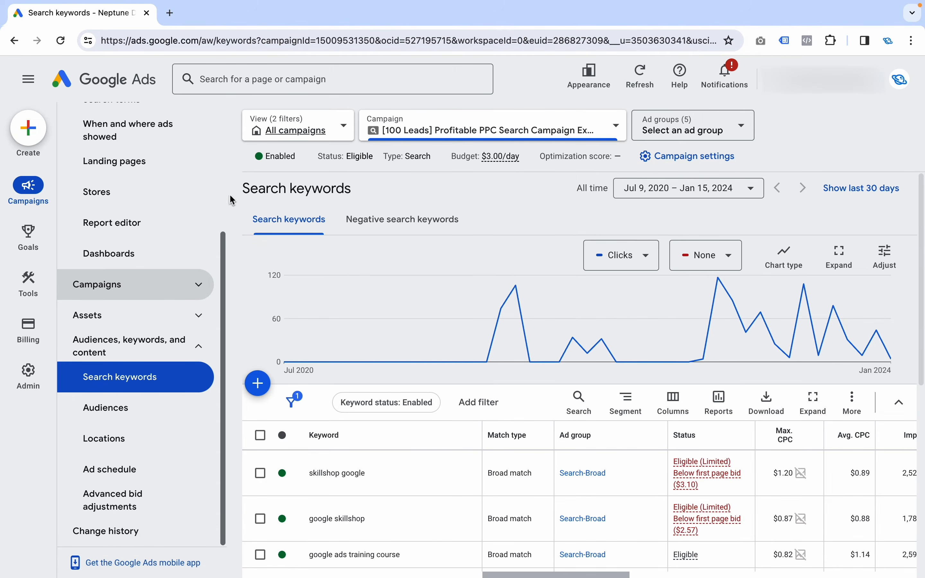
{"action": "scroll", "coordinate": [140, 183], "scroll_direction": "up", "scroll_amount": 1}
{"action": "scroll", "coordinate": [141, 183], "scroll_direction": "up", "scroll_amount": 3}
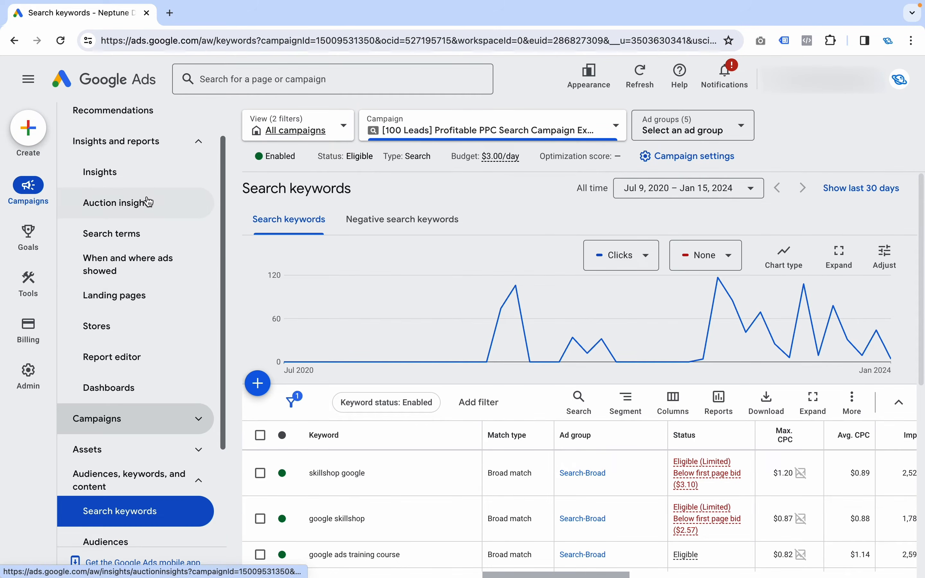
{"action": "left_click", "coordinate": [170, 149]}
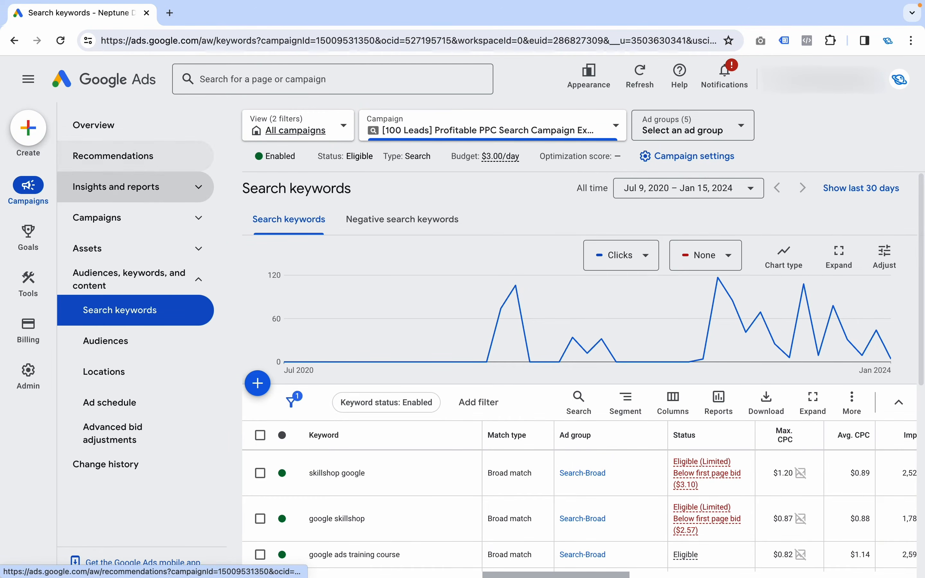
{"action": "left_click", "coordinate": [208, 196]}
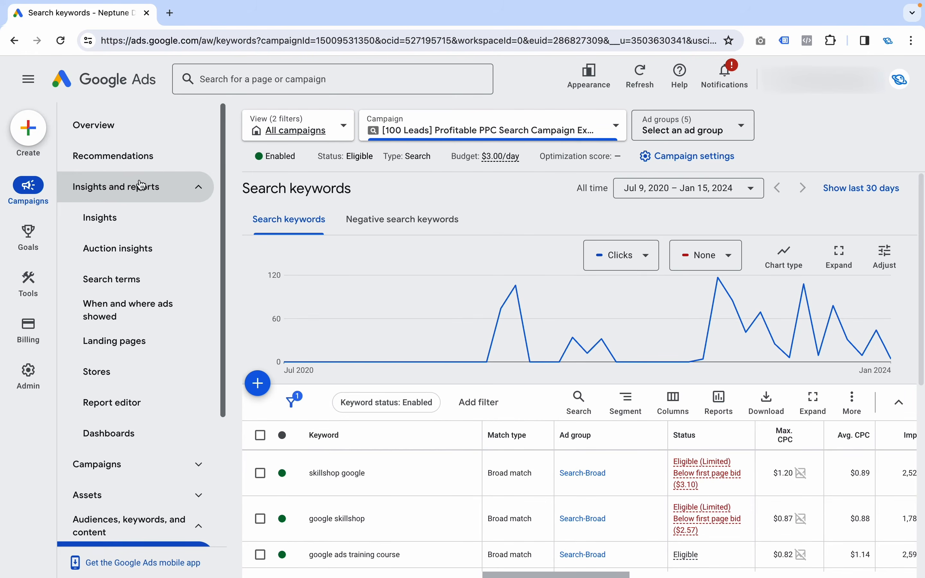
Step: Open the campaign's Search terms report, widen the Search term column, and look through the listed terms
{"action": "left_click", "coordinate": [128, 278]}
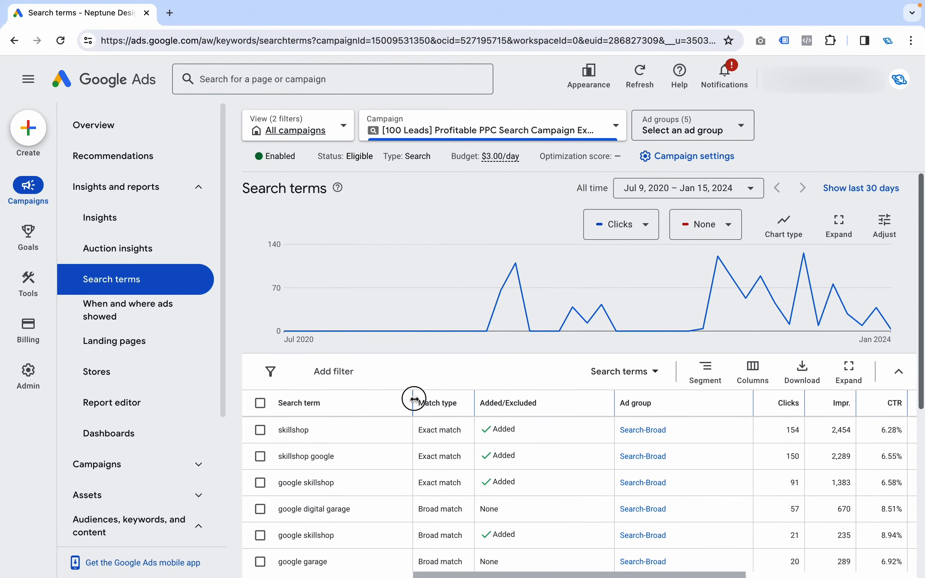
{"action": "left_click_drag", "start_coordinate": [414, 399], "coordinate": [468, 399]}
{"action": "scroll", "coordinate": [408, 510], "scroll_direction": "down", "scroll_amount": 3}
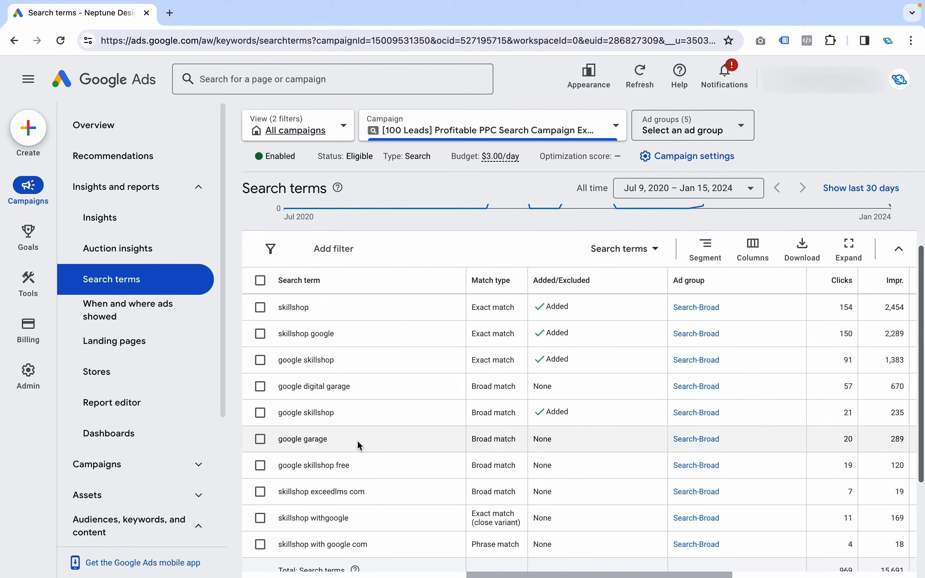
Step: Review the search terms table across its columns, from match type and Added/Excluded status to cost and conversion metrics
{"action": "scroll", "coordinate": [365, 503], "scroll_direction": "down", "scroll_amount": 1}
{"action": "scroll", "coordinate": [365, 503], "scroll_direction": "up", "scroll_amount": 1}
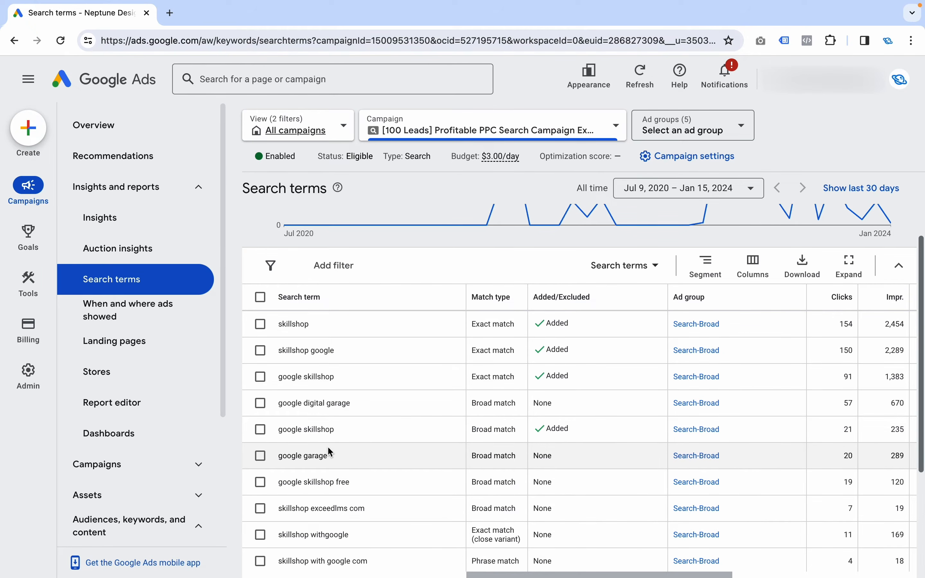
{"action": "scroll", "coordinate": [774, 565], "scroll_direction": "right", "scroll_amount": 5}
{"action": "scroll", "coordinate": [775, 565], "scroll_direction": "right", "scroll_amount": 4}
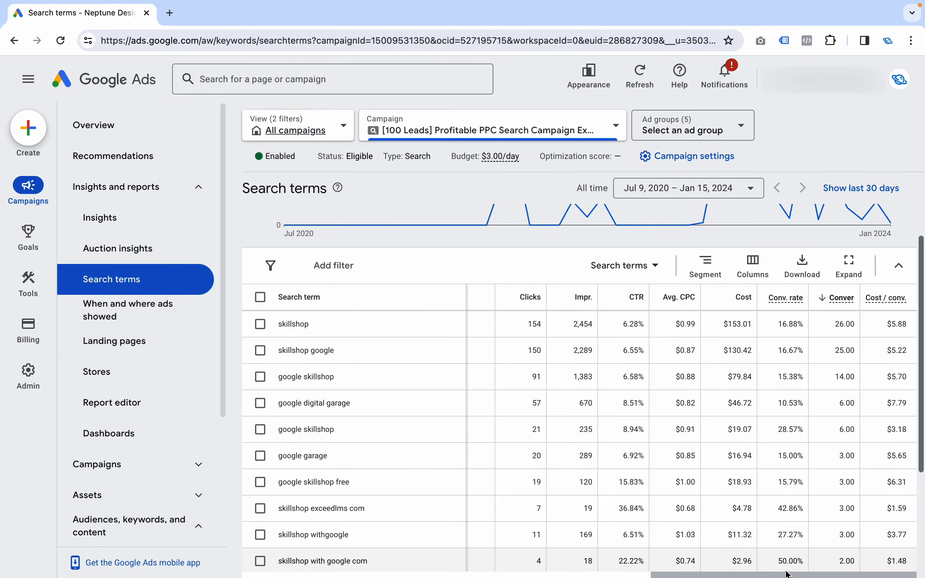
{"action": "scroll", "coordinate": [638, 552], "scroll_direction": "left", "scroll_amount": 9}
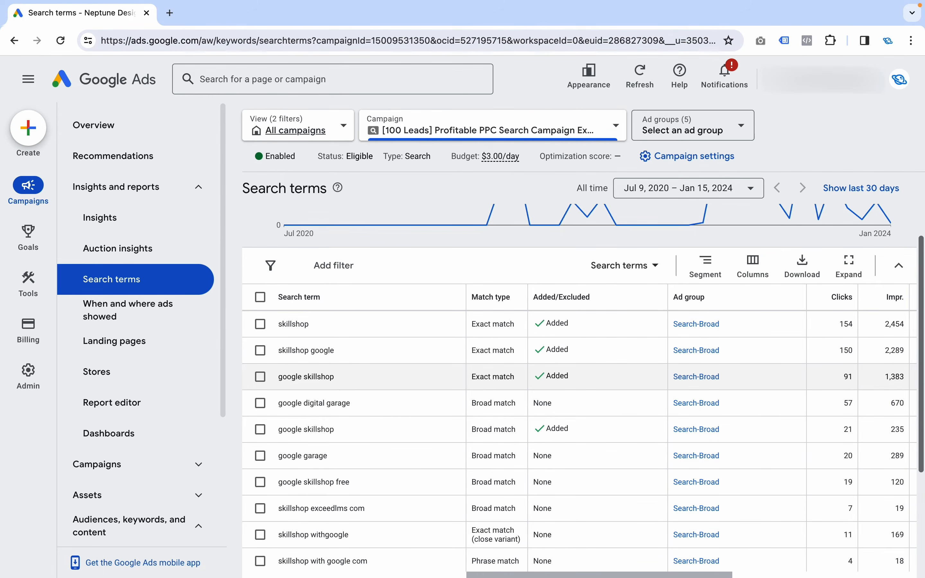
Step: Open the campaign's Audiences report and examine conversions by age group in the Demographics chart
{"action": "scroll", "coordinate": [155, 405], "scroll_direction": "down", "scroll_amount": 5}
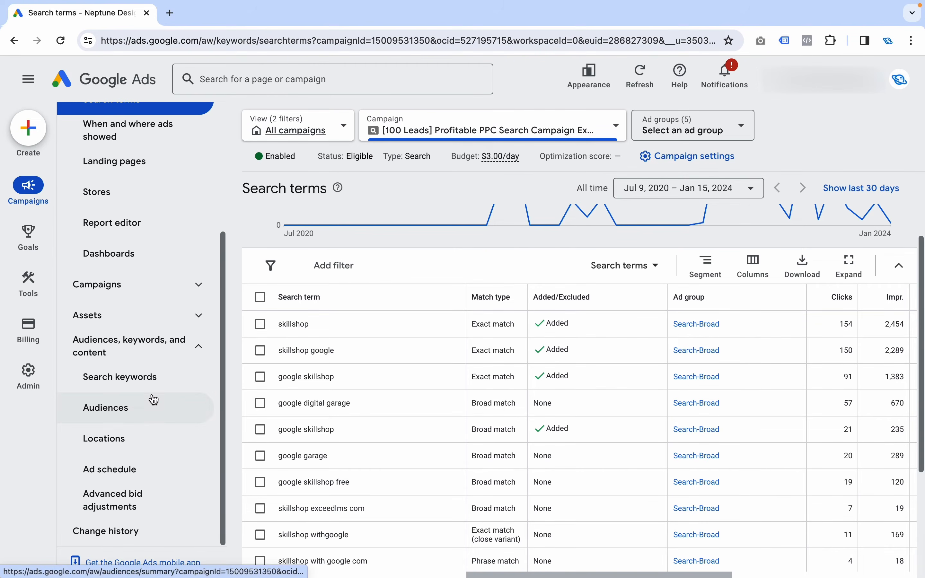
{"action": "left_click", "coordinate": [129, 409]}
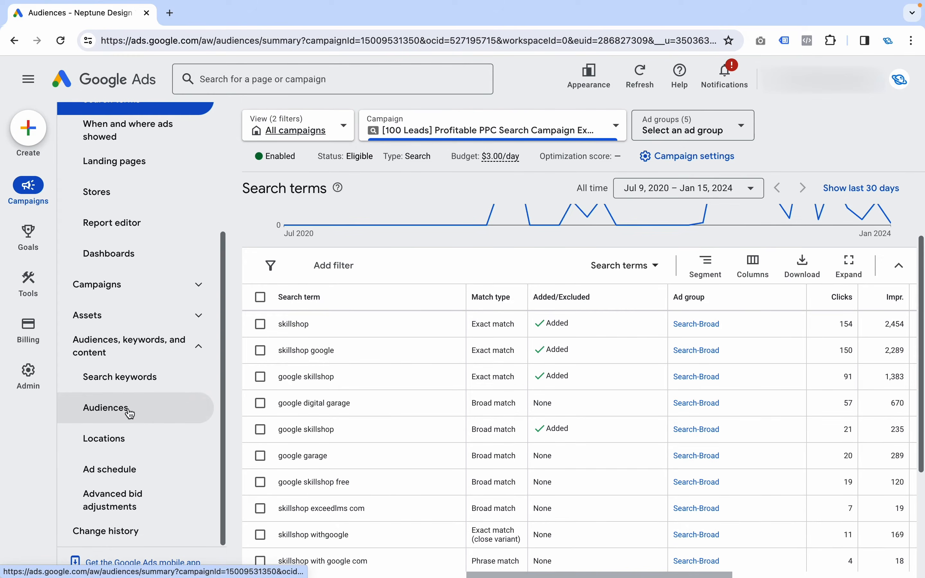
{"action": "scroll", "coordinate": [545, 348], "scroll_direction": "down", "scroll_amount": 2}
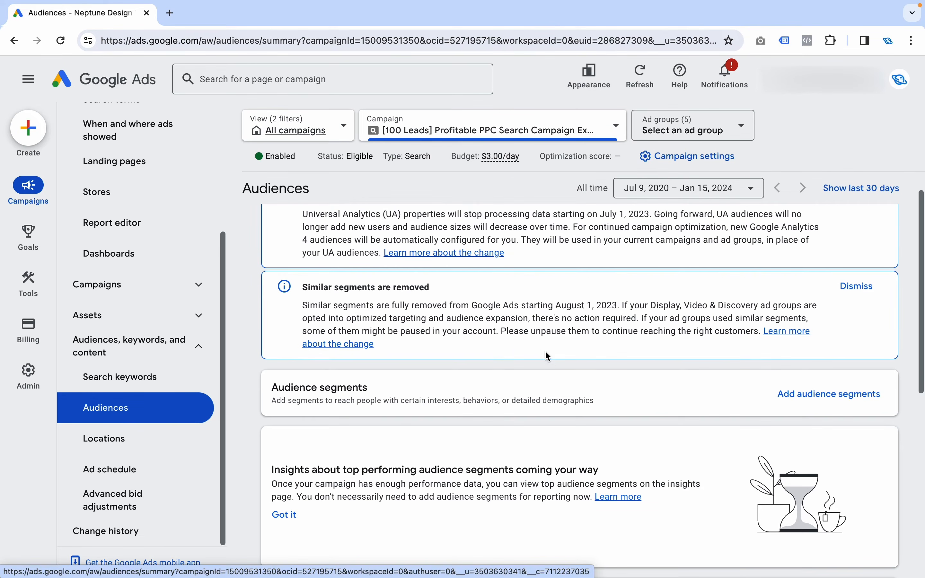
{"action": "scroll", "coordinate": [552, 369], "scroll_direction": "down", "scroll_amount": 8}
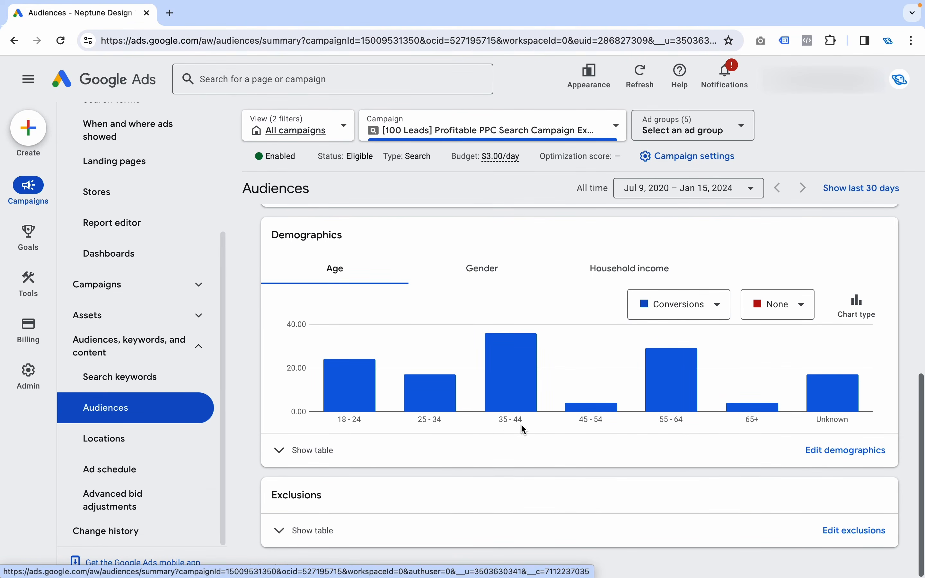
{"action": "mouse_move", "coordinate": [528, 383]}
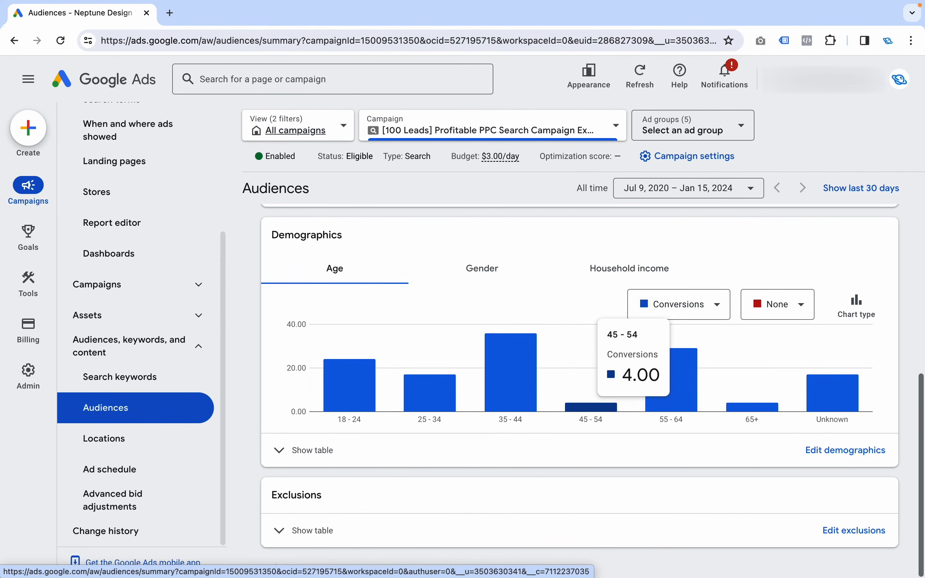
Step: Change the Demographics age chart's metric to Conv. rate and compare the rates of the age groups
{"action": "left_click", "coordinate": [703, 304]}
{"action": "mouse_move", "coordinate": [714, 400]}
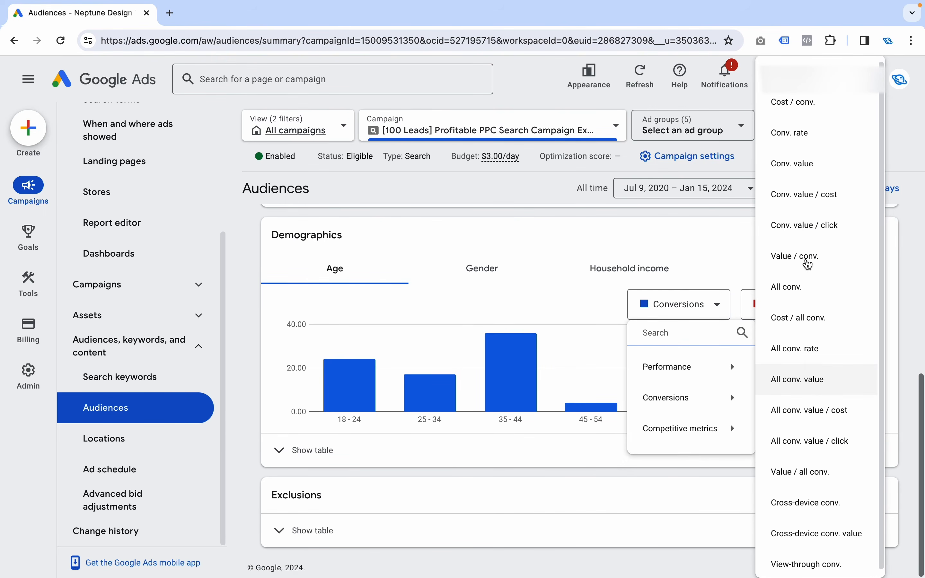
{"action": "left_click", "coordinate": [802, 133]}
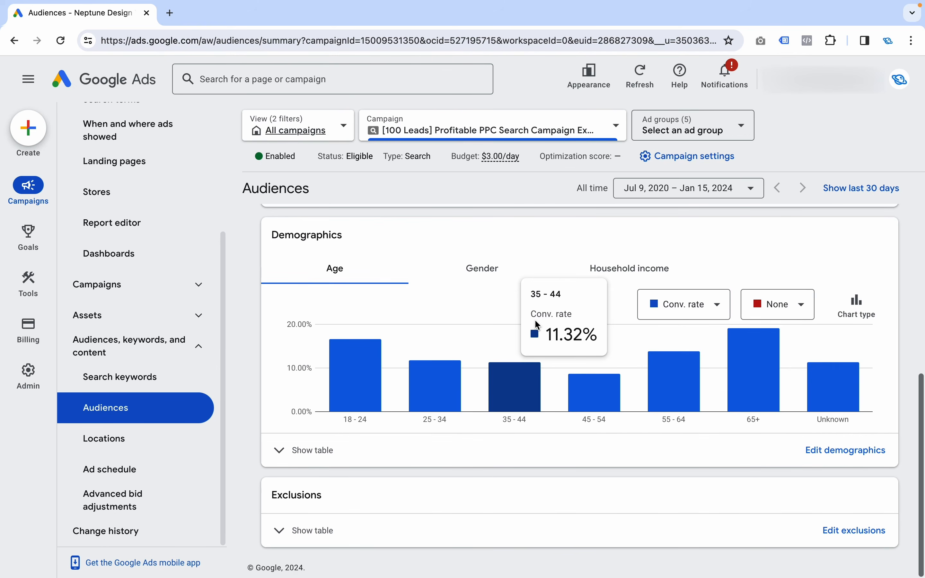
{"action": "mouse_move", "coordinate": [508, 388]}
{"action": "mouse_move", "coordinate": [766, 394]}
Step: Set the Demographics age chart's metric back to Conversions
{"action": "left_click", "coordinate": [696, 306]}
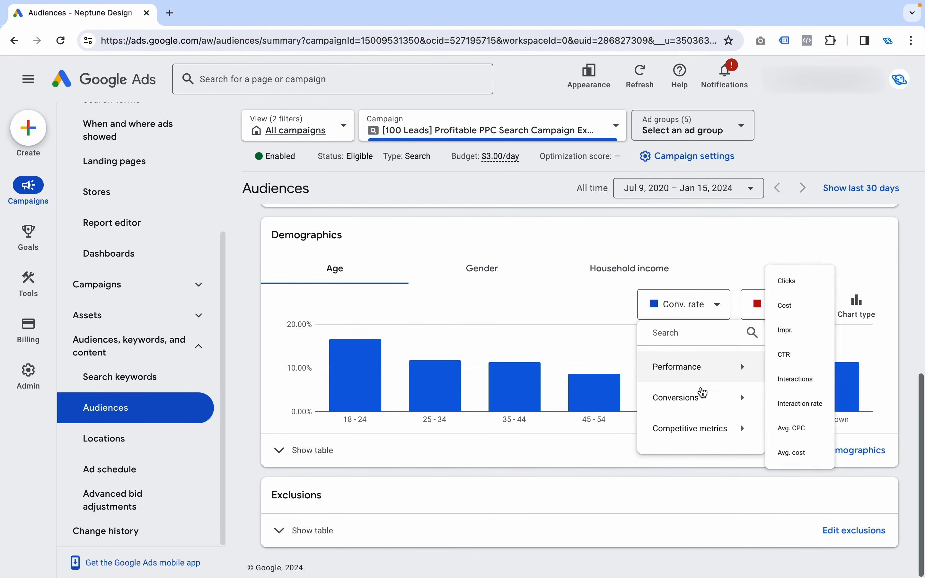
{"action": "mouse_move", "coordinate": [711, 402]}
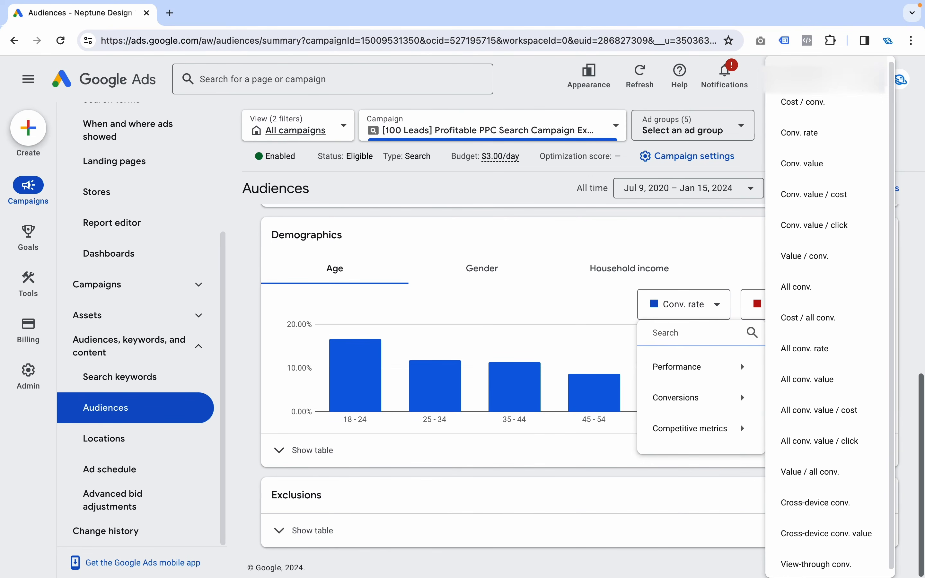
{"action": "left_click", "coordinate": [803, 73]}
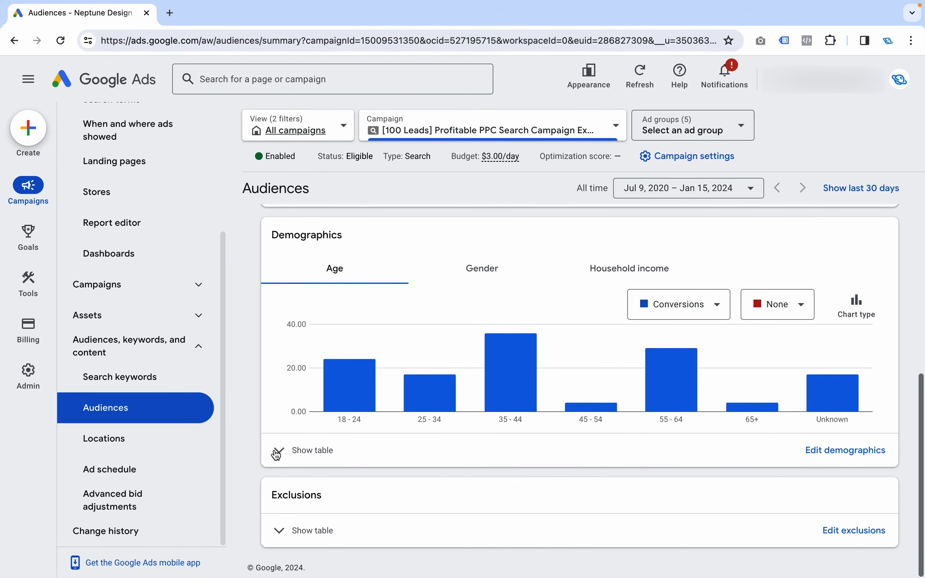
Step: Show the table under the Demographics age chart and review each age group's bid adjustment, clicks and cost
{"action": "left_click", "coordinate": [280, 450]}
{"action": "scroll", "coordinate": [384, 407], "scroll_direction": "down", "scroll_amount": 5}
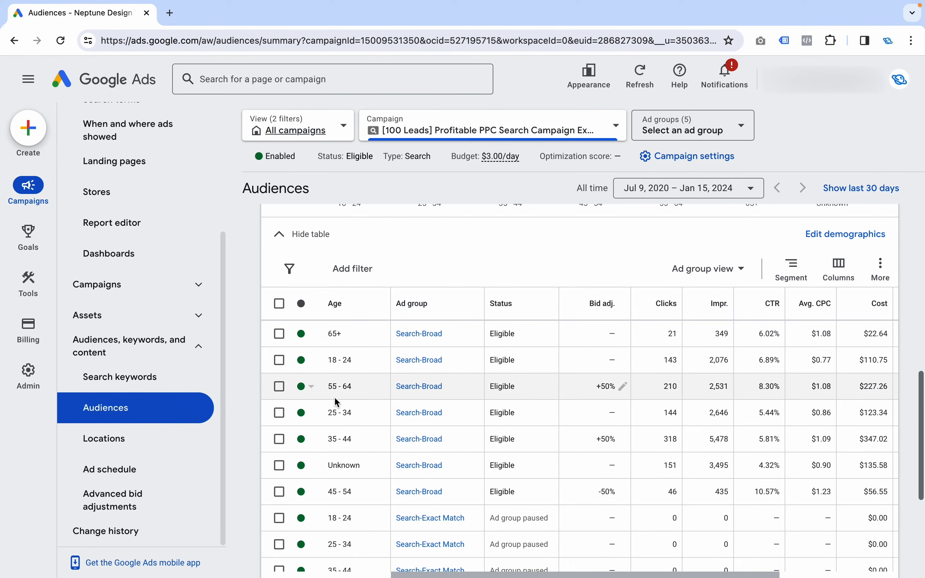
{"action": "scroll", "coordinate": [329, 421], "scroll_direction": "up", "scroll_amount": 1}
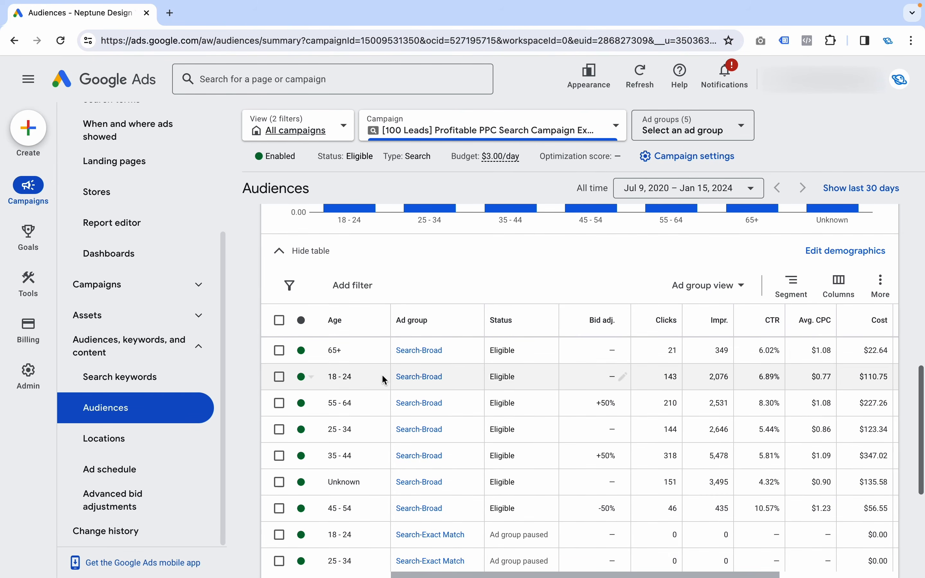
{"action": "scroll", "coordinate": [482, 440], "scroll_direction": "up", "scroll_amount": 4}
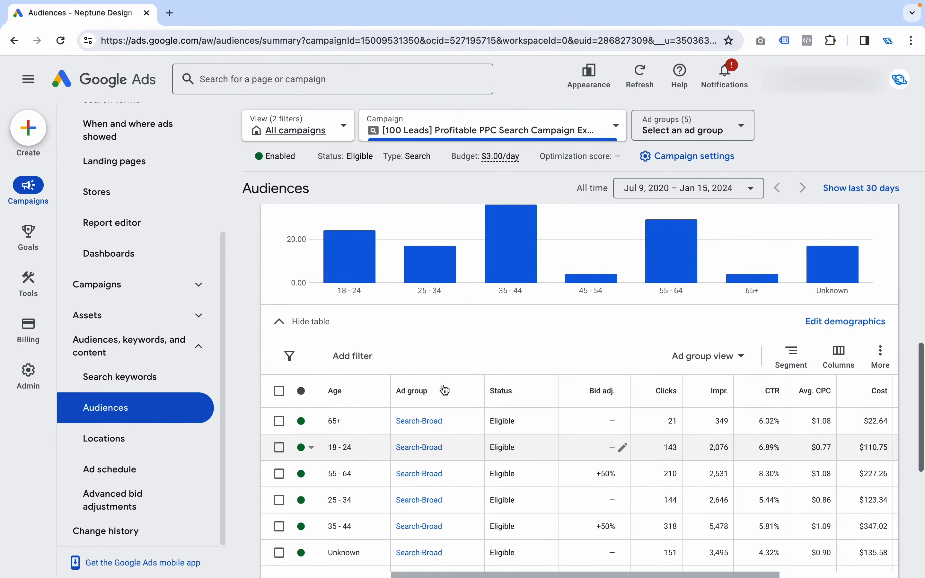